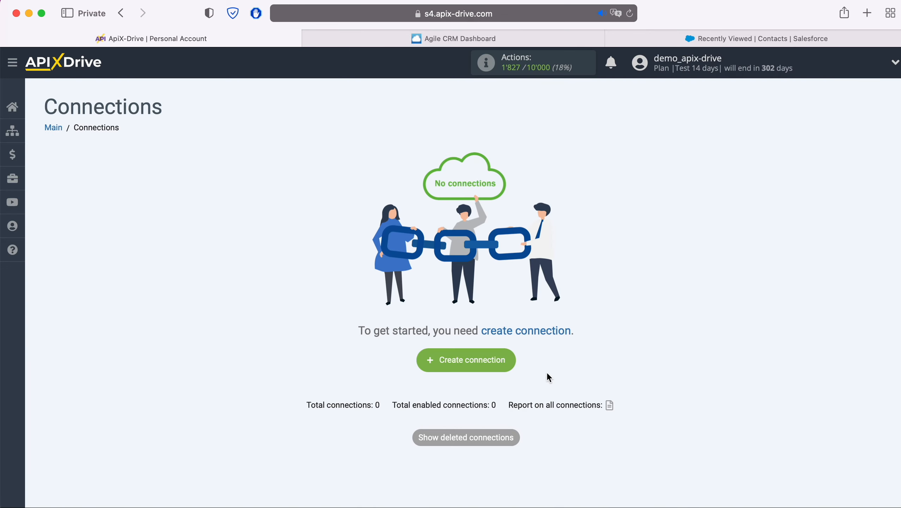
Step: Create a new ApiX-Drive connection, 'New connection 8', from the Connections page
click(511, 369)
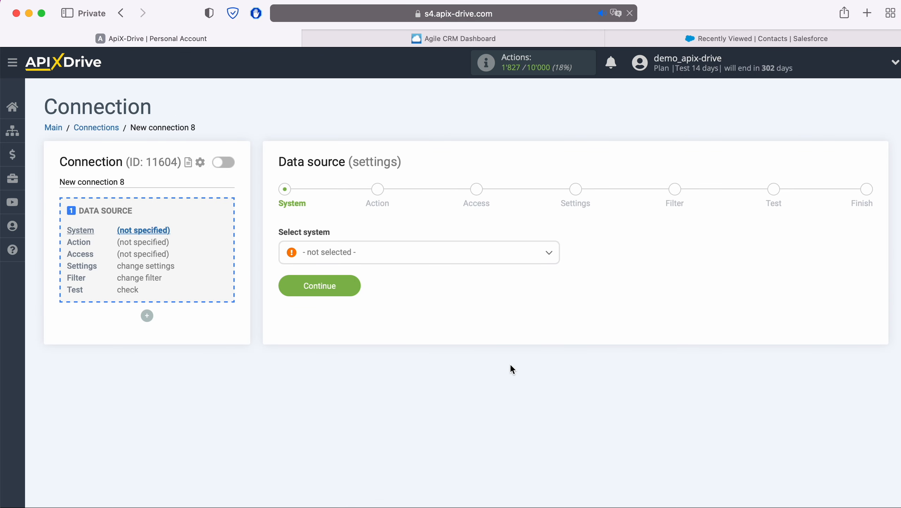
Step: Set Agile CRM as the data source with the Get CONTACTS (new) action
click(423, 249)
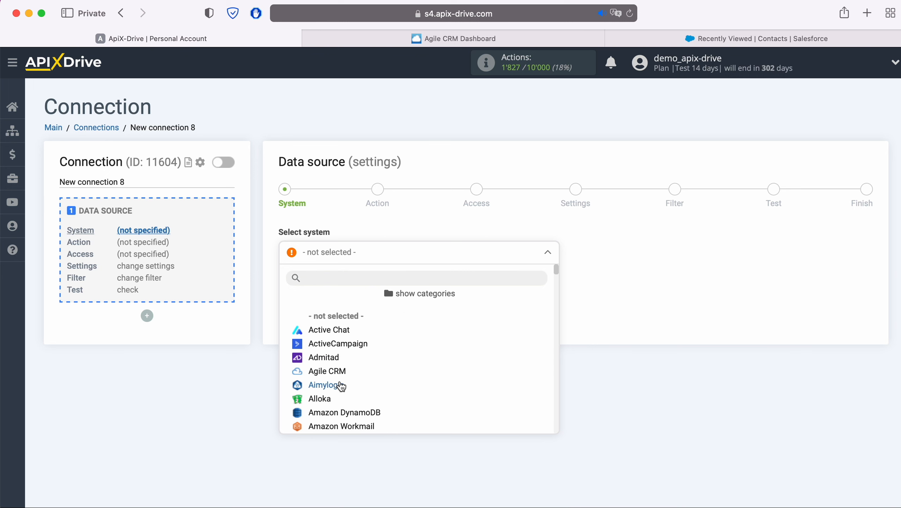
click(331, 371)
click(354, 282)
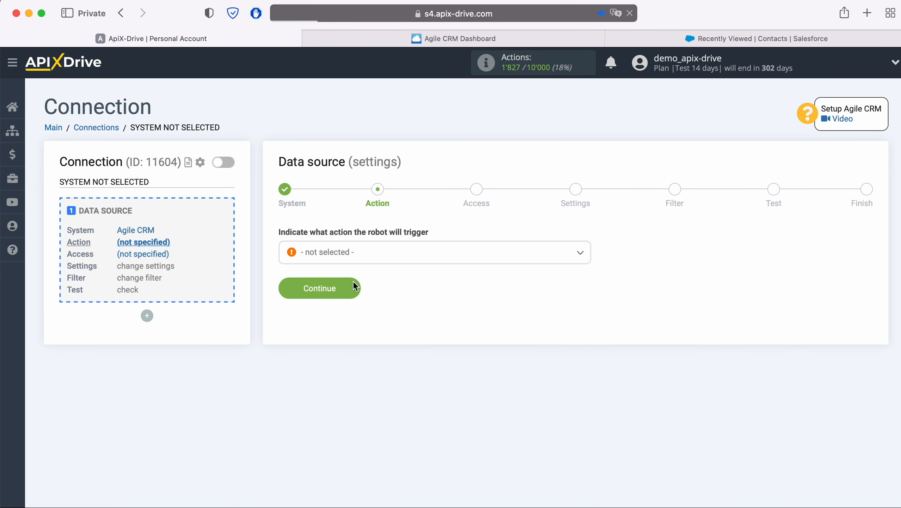
click(397, 258)
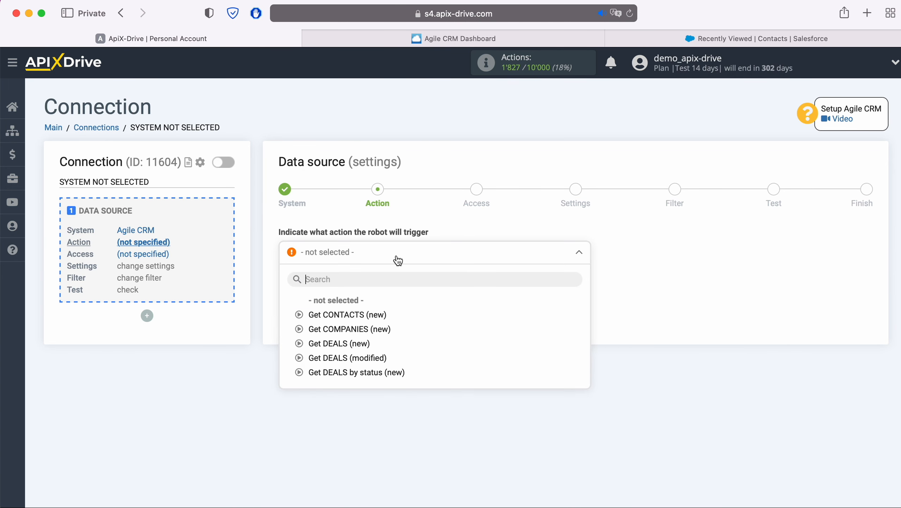
click(379, 314)
click(354, 288)
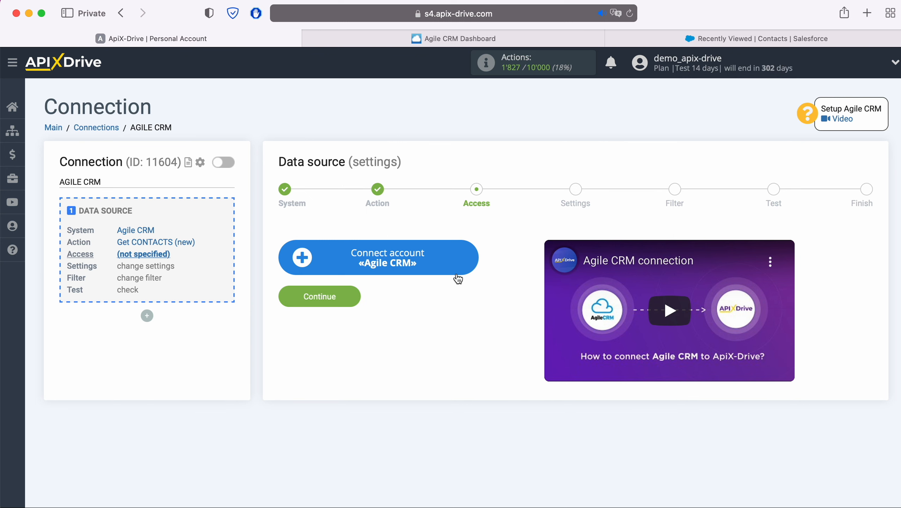
Step: Open the Agile CRM account connection form, then switch to the Agile CRM dashboard tab
click(471, 258)
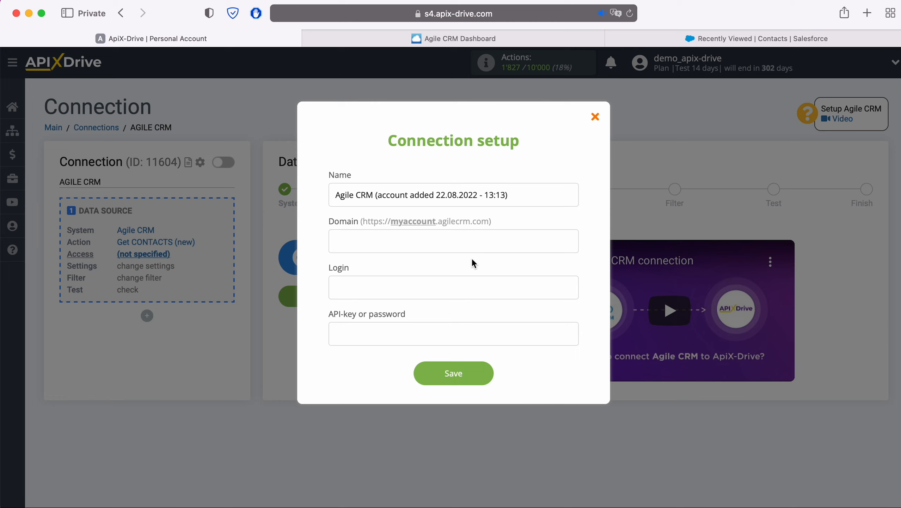
click(523, 43)
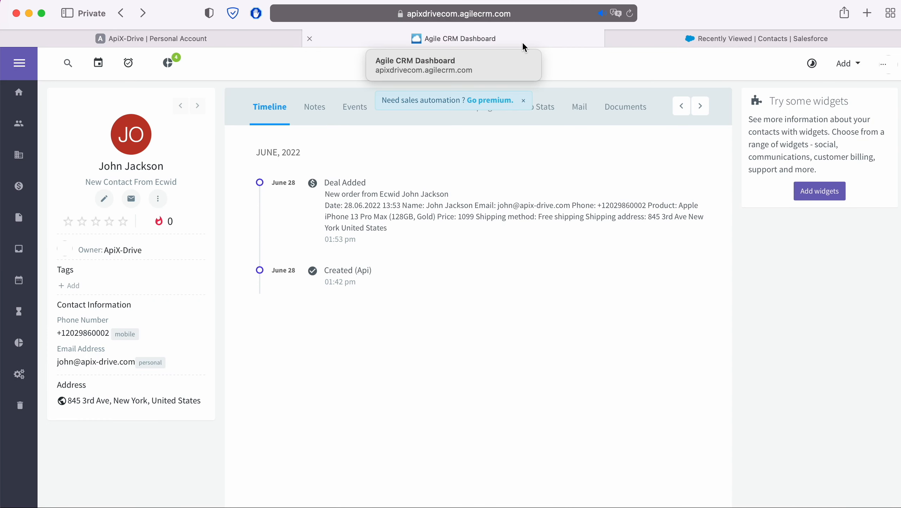
Step: Copy the Agile CRM subdomain from the dashboard's web address and return to ApiX-Drive
click(560, 13)
click(560, 13)
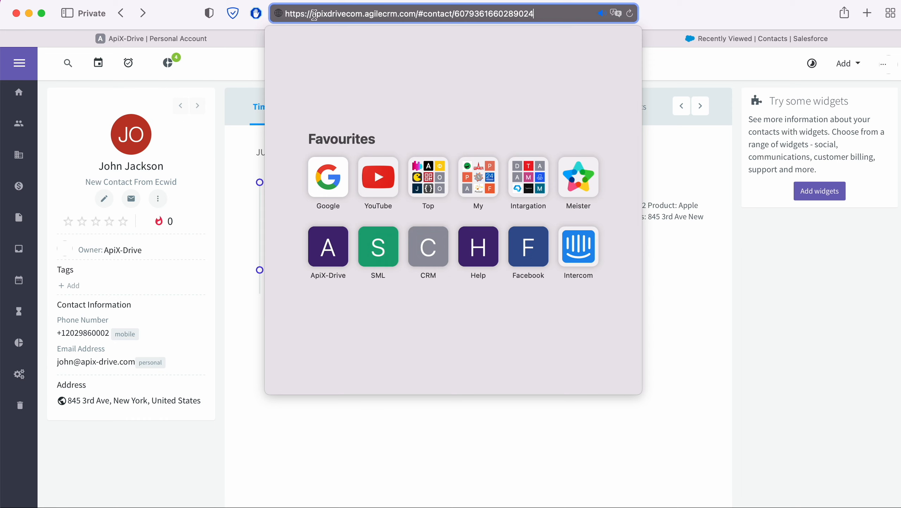
drag(314, 15, 363, 15)
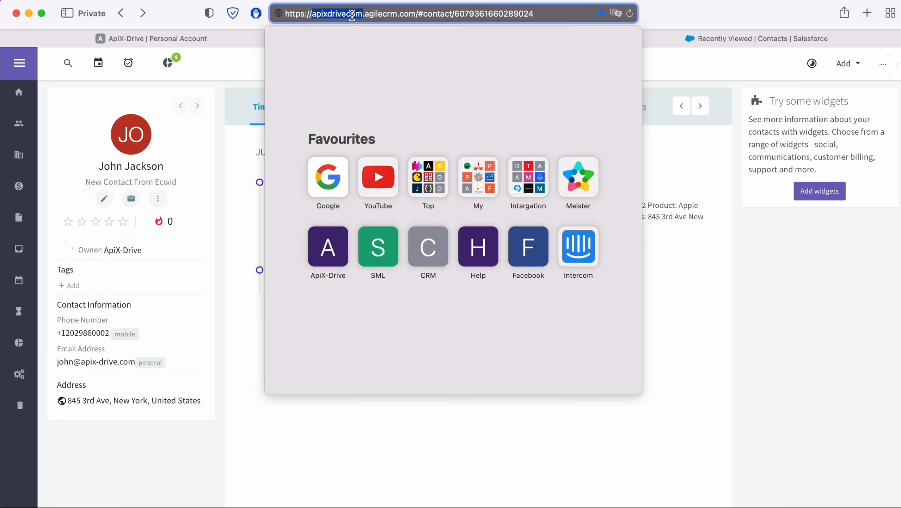
right_click(352, 15)
click(377, 38)
click(232, 40)
Step: Paste 'apixdrivecom' as the Domain and fill in the account's login e-mail
right_click(366, 248)
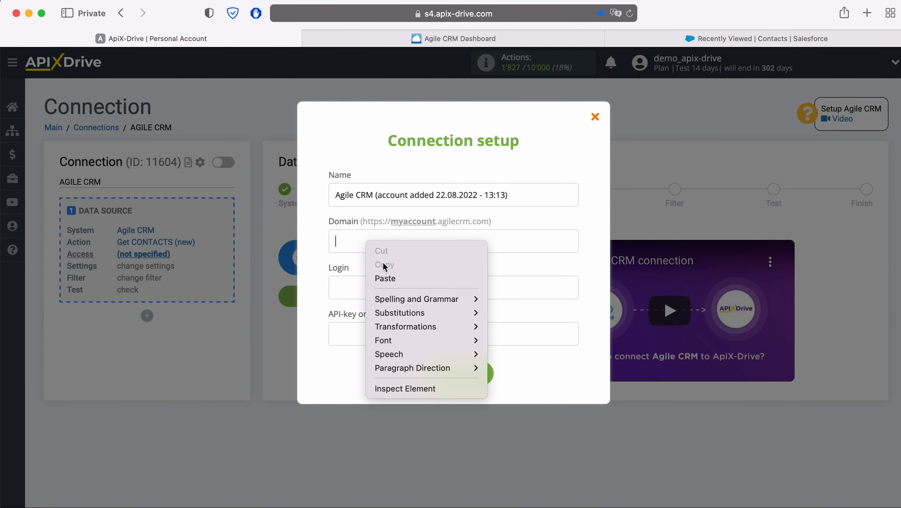
click(395, 278)
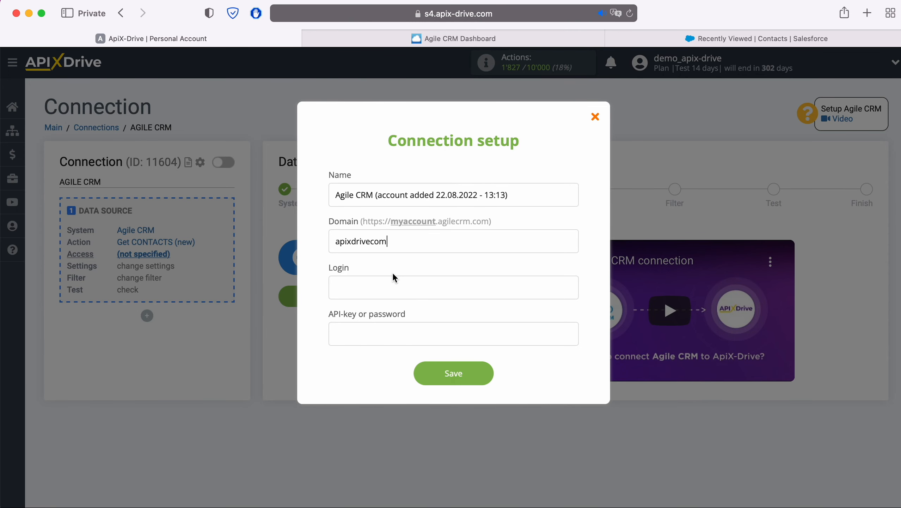
click(371, 286)
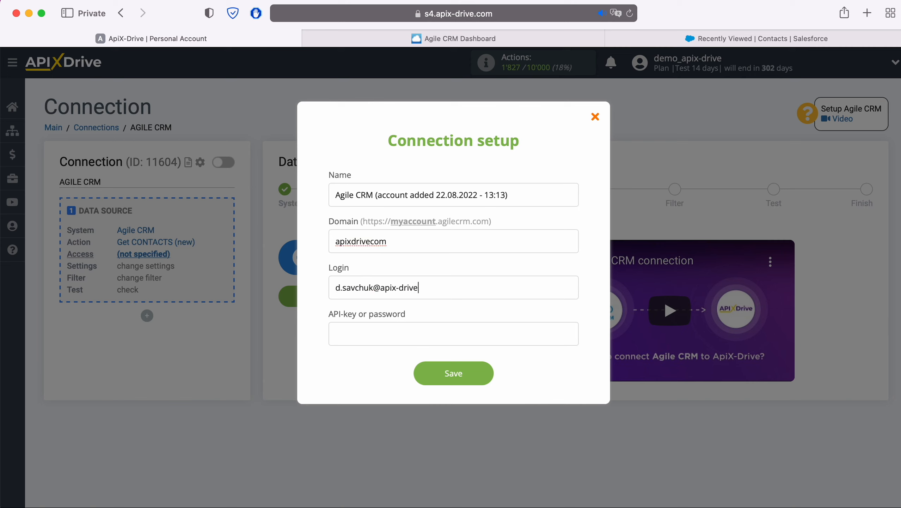
click(366, 333)
Step: Locate and select the REST API key on Agile CRM's Admin Settings Developers & API page
click(425, 40)
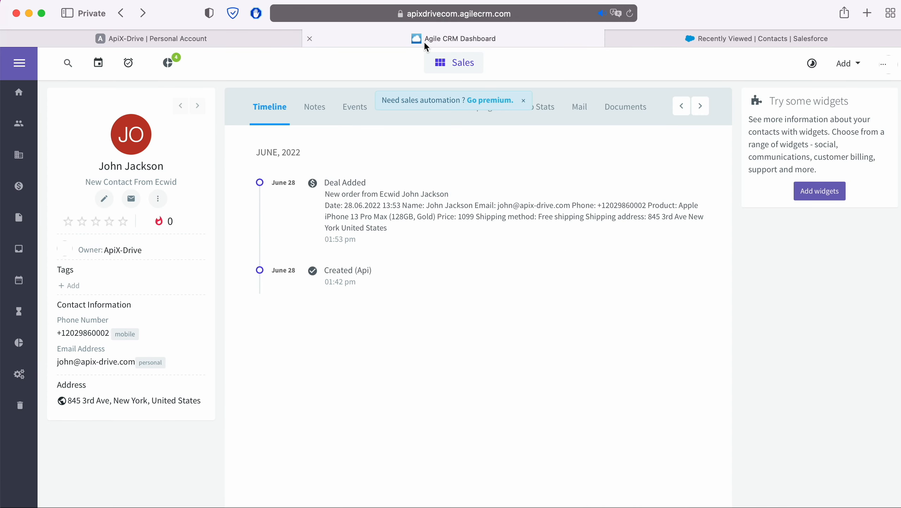
click(885, 65)
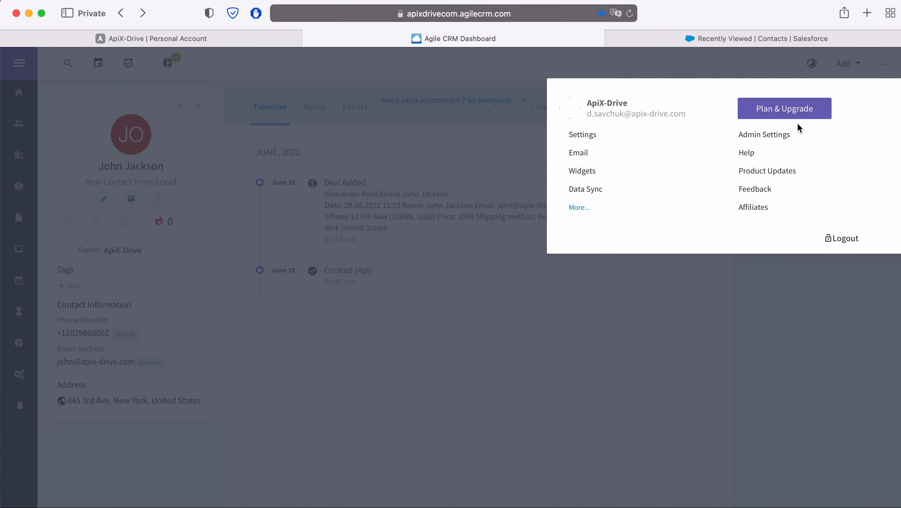
click(792, 135)
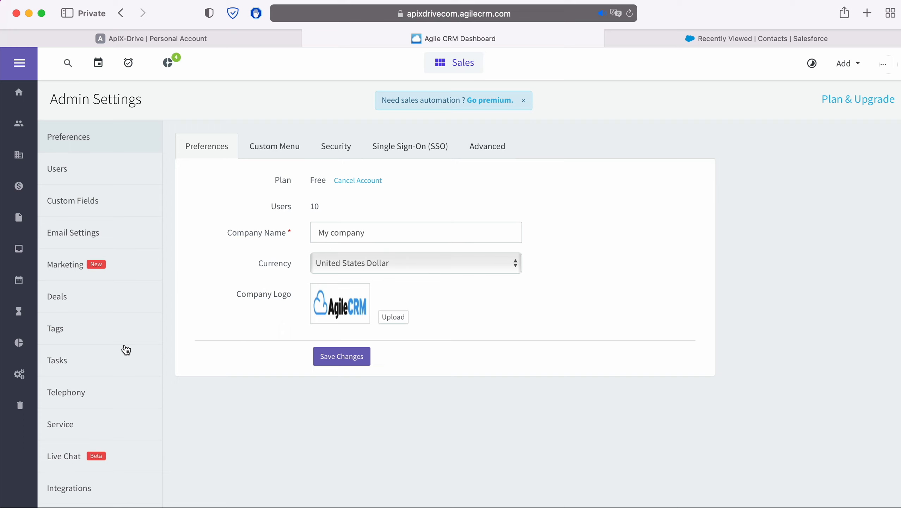
scroll(126, 350, down, 3)
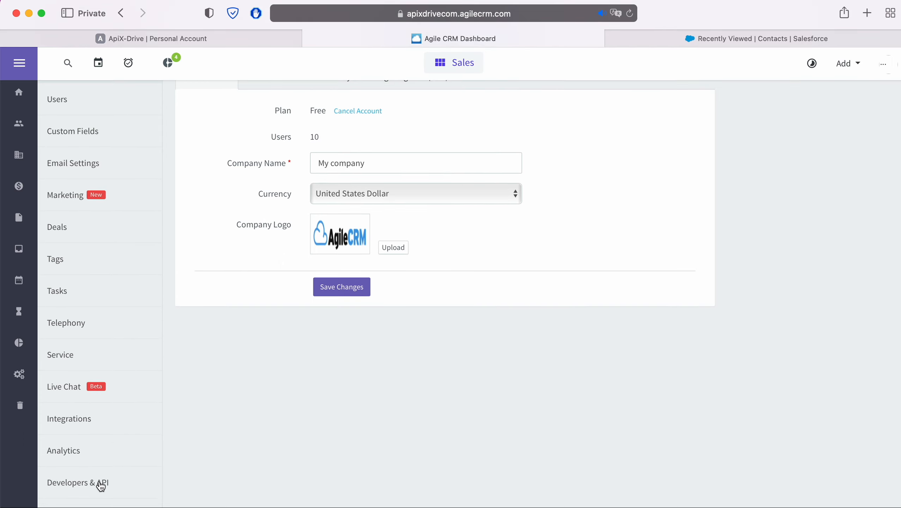
click(100, 483)
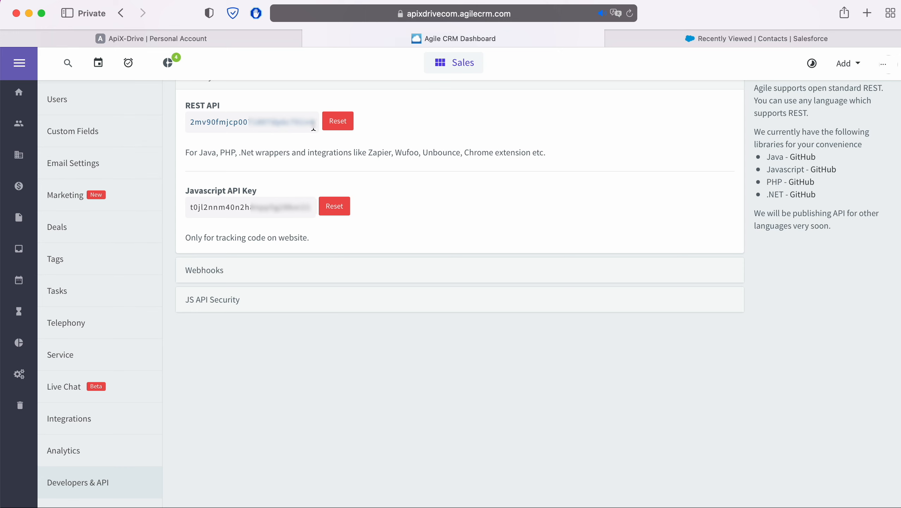
drag(315, 124, 190, 123)
right_click(207, 121)
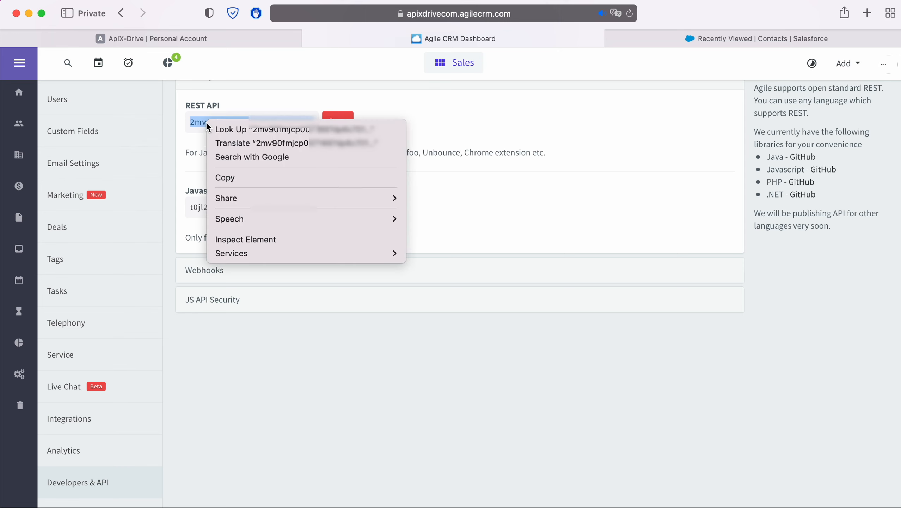
Step: Copy the REST API key into ApiX-Drive's API-key field
click(228, 177)
click(219, 39)
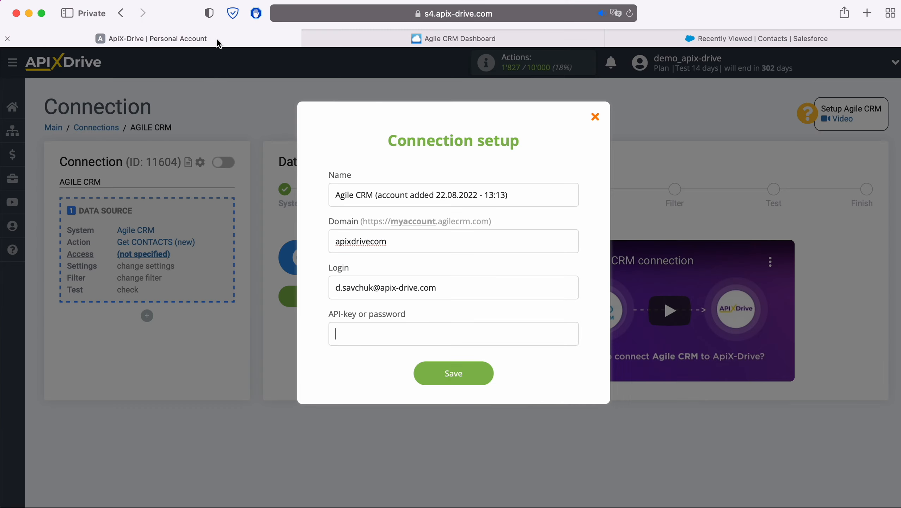
right_click(353, 337)
click(366, 369)
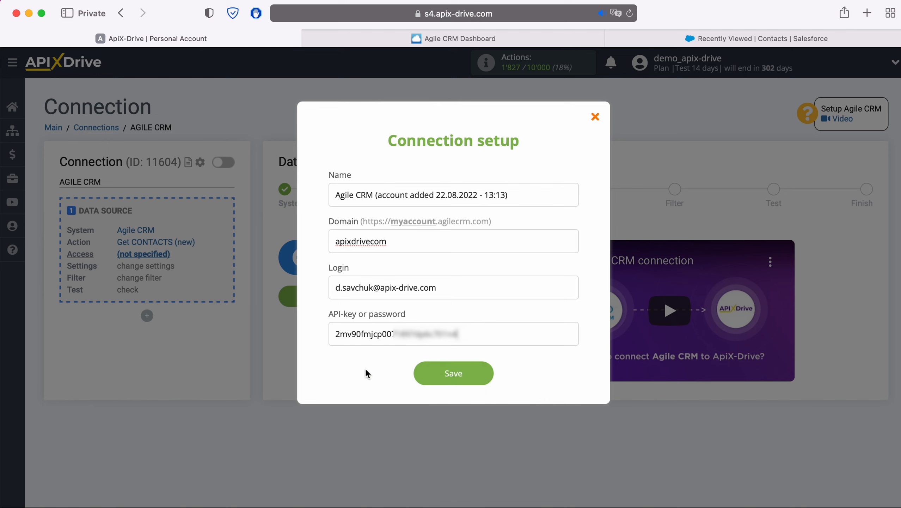
Step: Save the Agile CRM account, keep it as the selected login, and continue to Settings
click(489, 373)
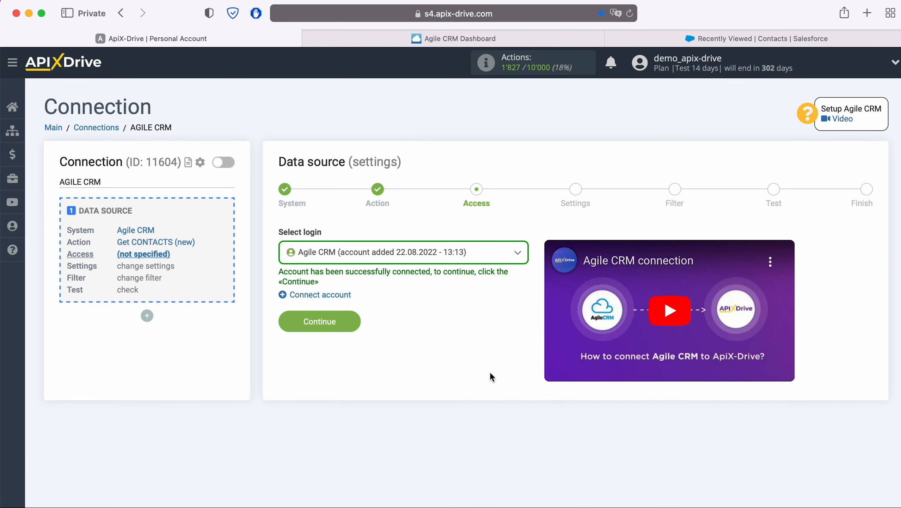
click(483, 262)
click(463, 330)
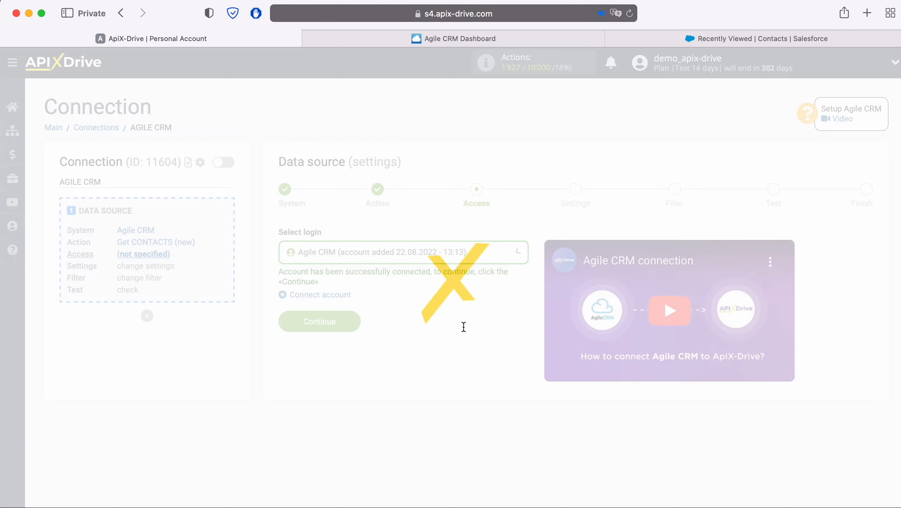
click(352, 320)
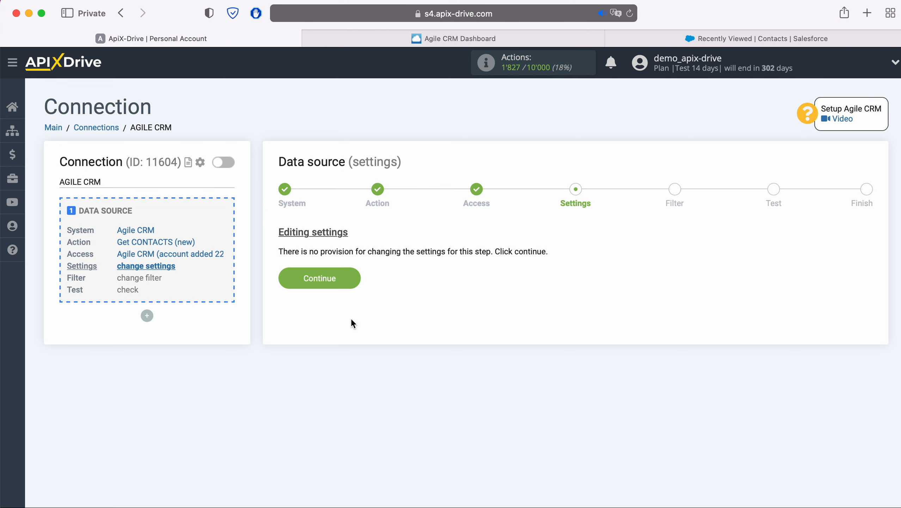
Step: Skip settings and filtering, accept the test contact data, and add a data destination
click(354, 278)
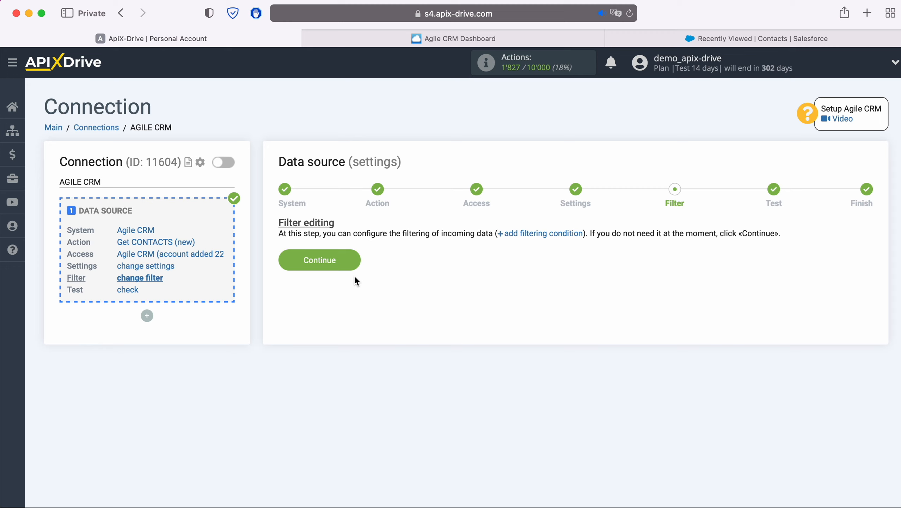
click(355, 261)
scroll(355, 257, down, 3)
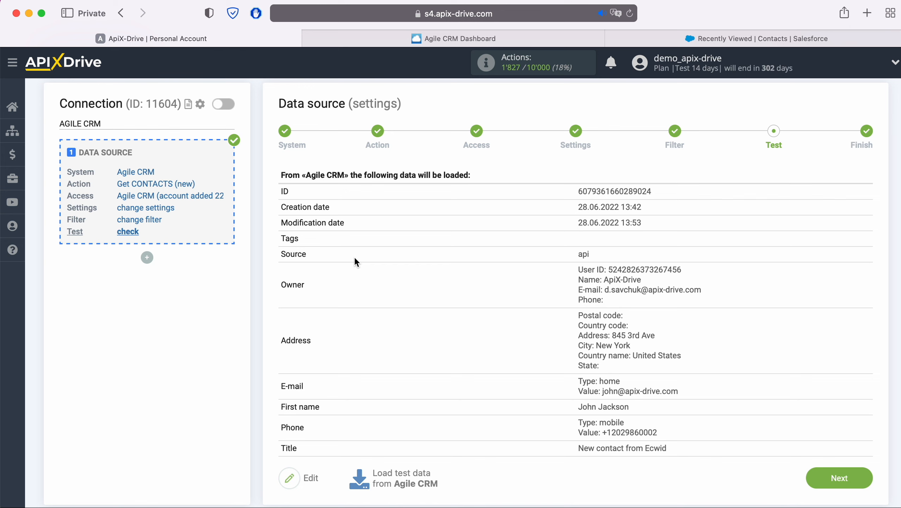
click(861, 476)
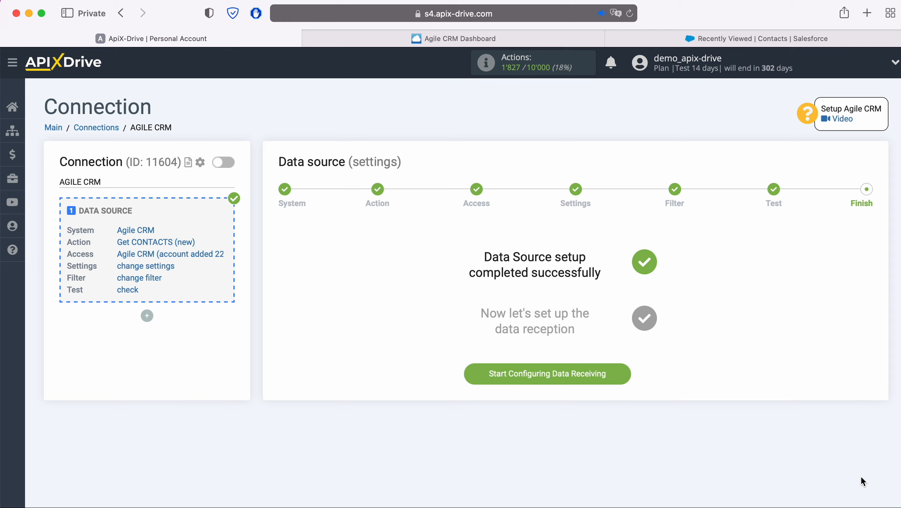
click(626, 376)
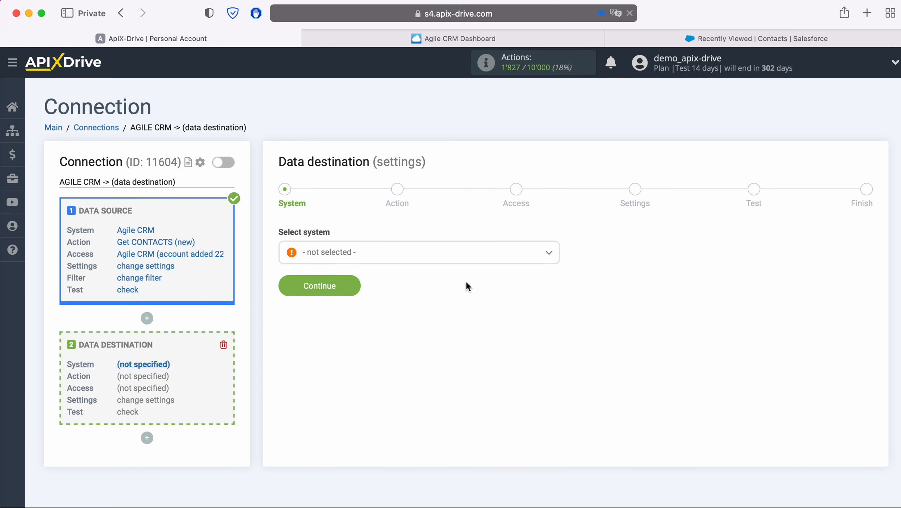
Step: Choose Salesforce CRM as the destination system
click(450, 258)
scroll(462, 341, down, 3)
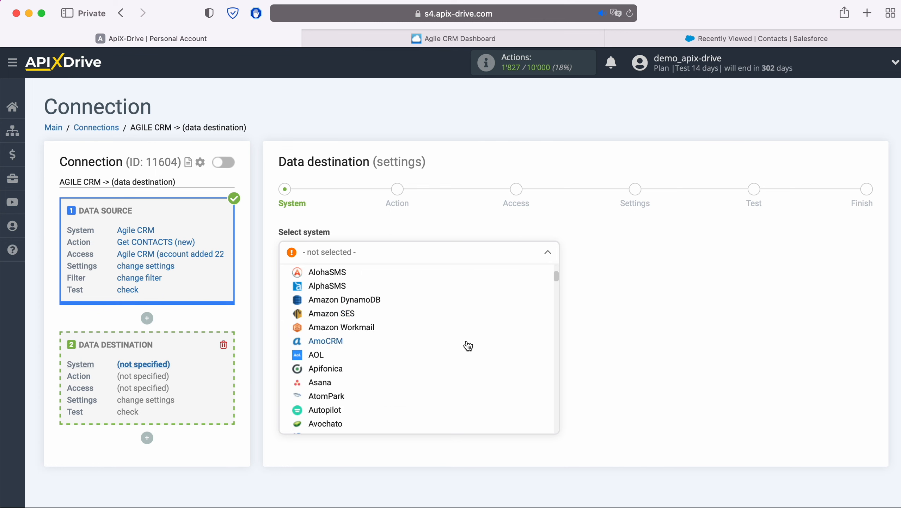
scroll(468, 345, down, 15)
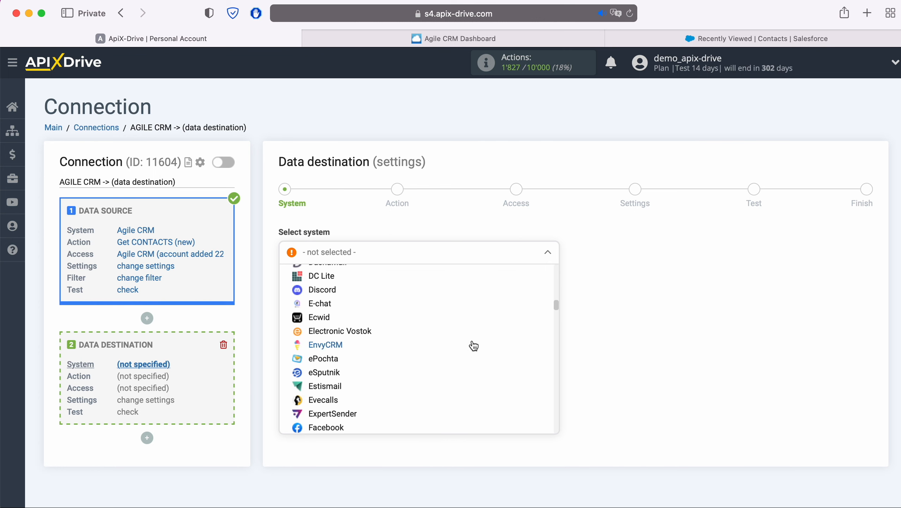
scroll(474, 345, down, 15)
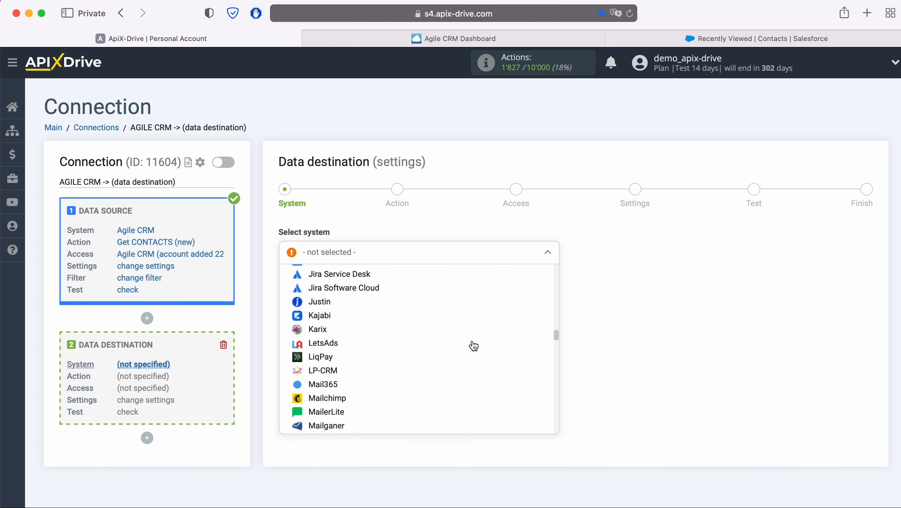
scroll(474, 346, down, 15)
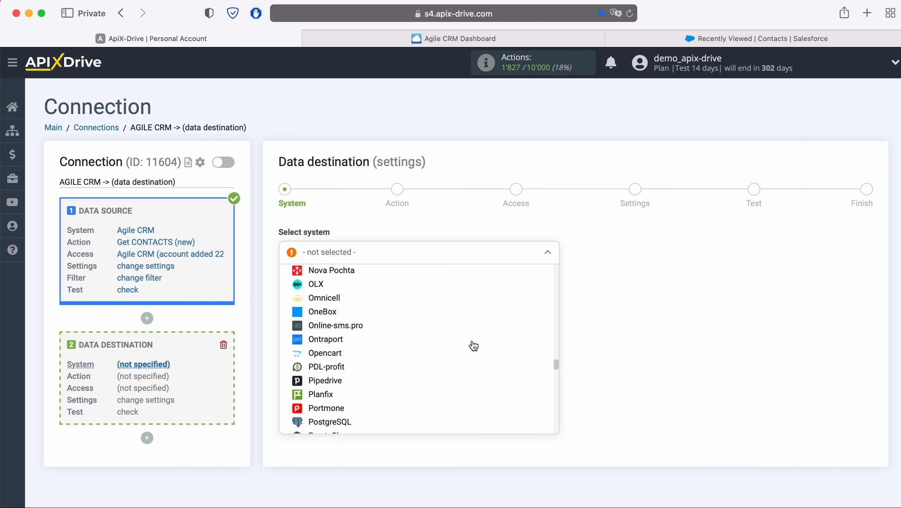
scroll(474, 345, down, 10)
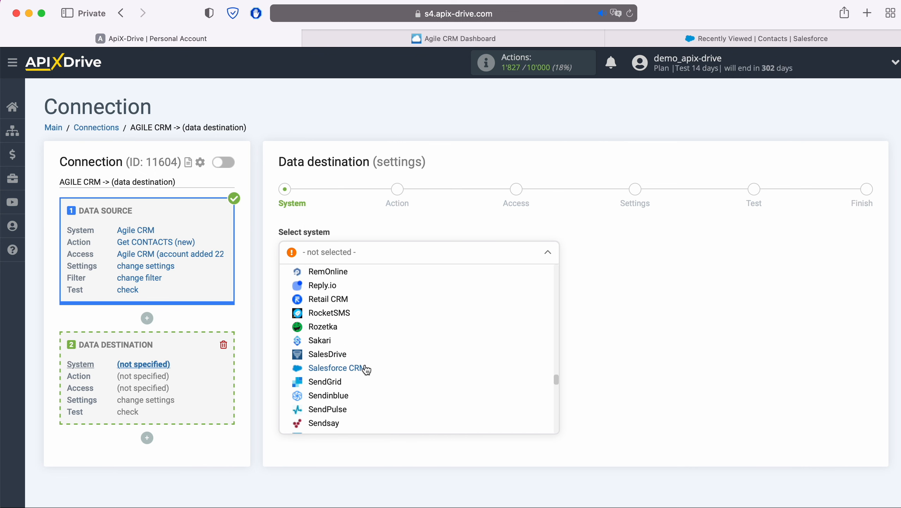
click(366, 369)
click(355, 288)
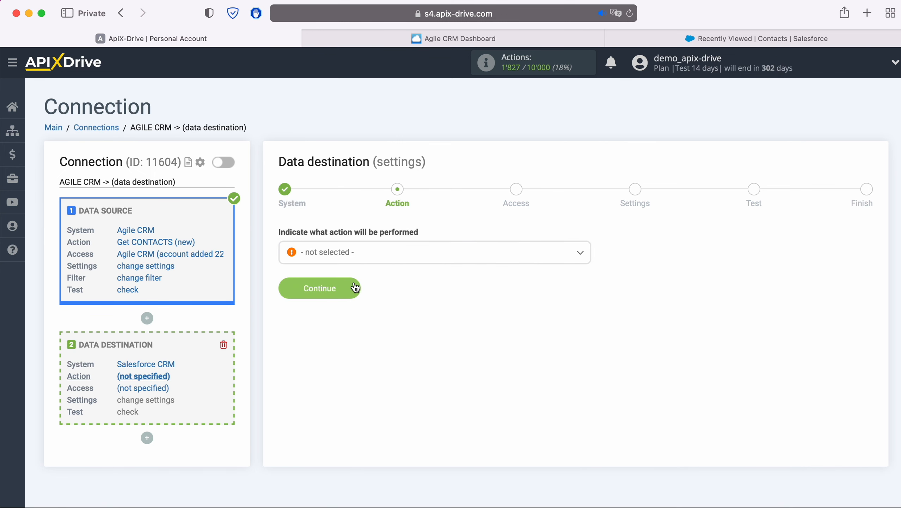
Step: Pick the Create CONTACT action and begin connecting a Salesforce account
click(388, 258)
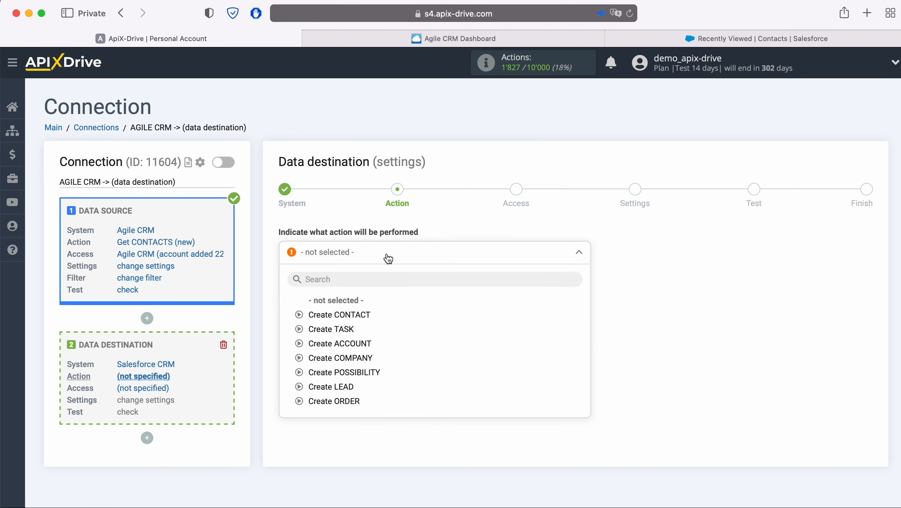
click(364, 314)
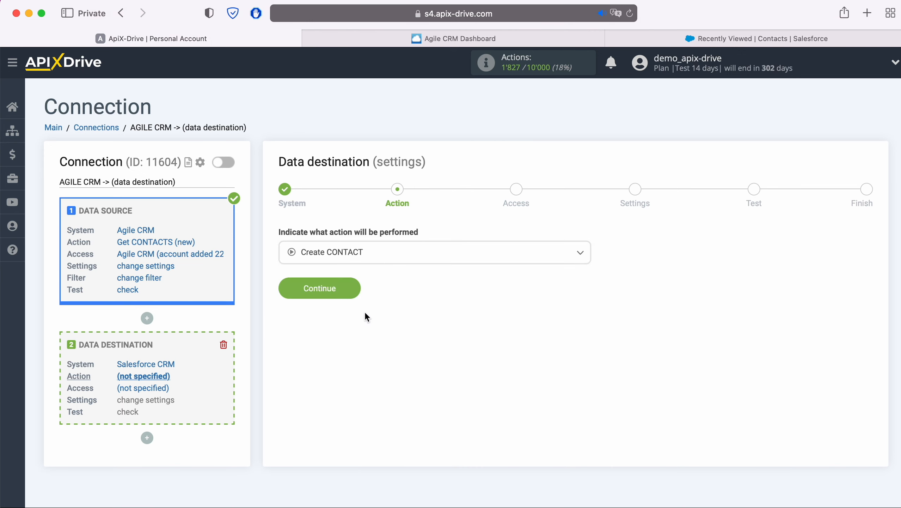
click(356, 289)
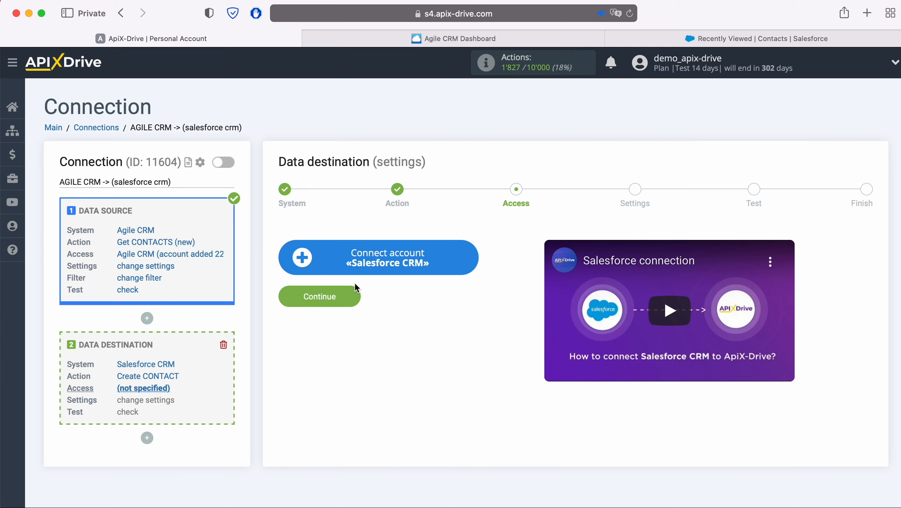
click(462, 262)
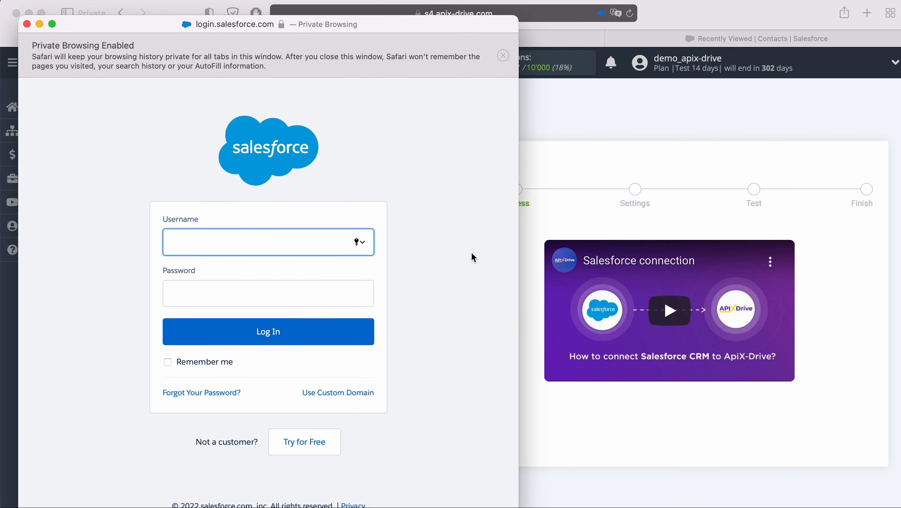
Step: Log in to Salesforce with the account username and password
right_click(252, 246)
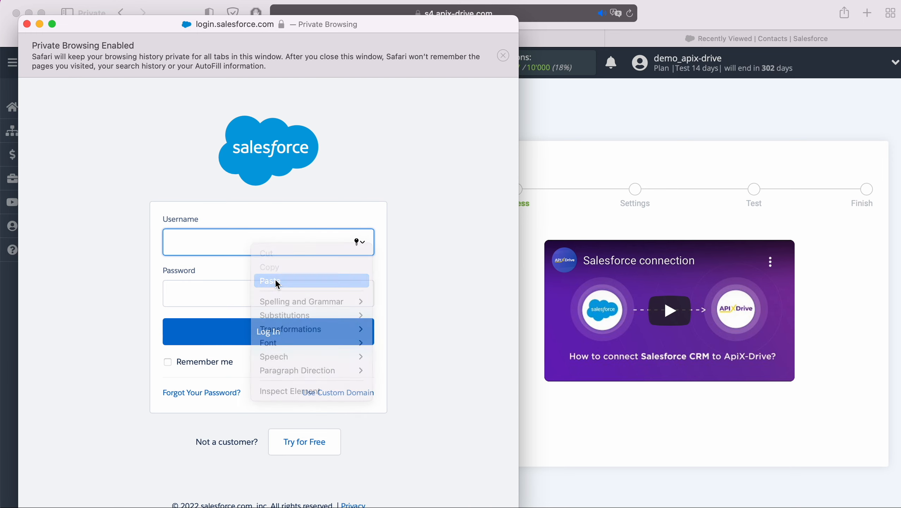
click(278, 281)
click(247, 294)
text(******)
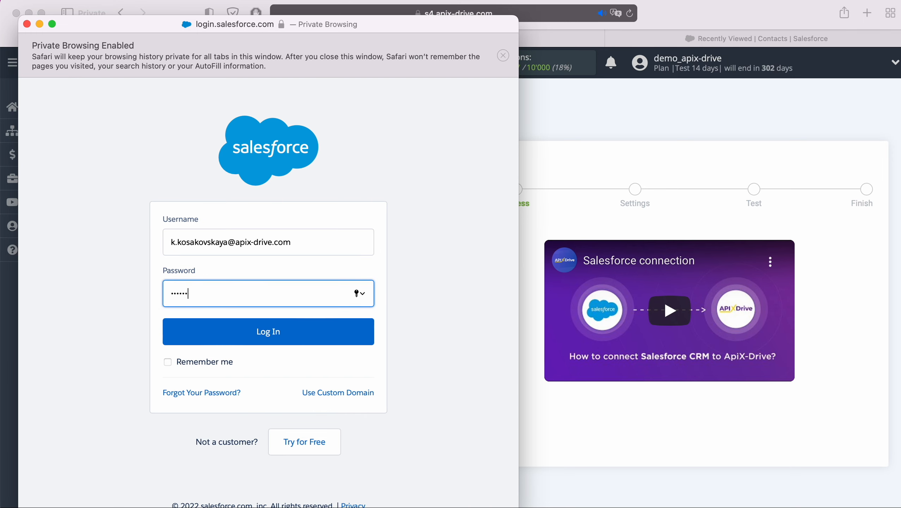
text(******)
click(252, 327)
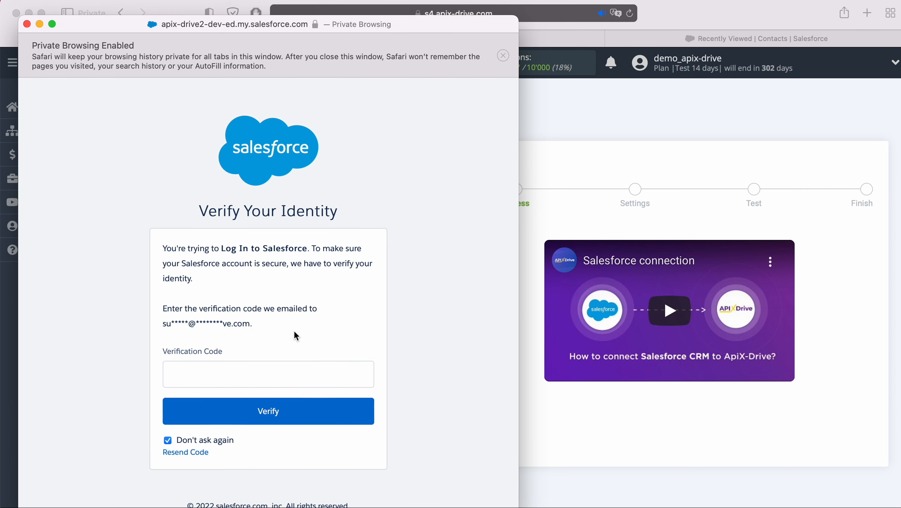
Step: Enter the emailed verification code to confirm the Salesforce sign-in
click(258, 378)
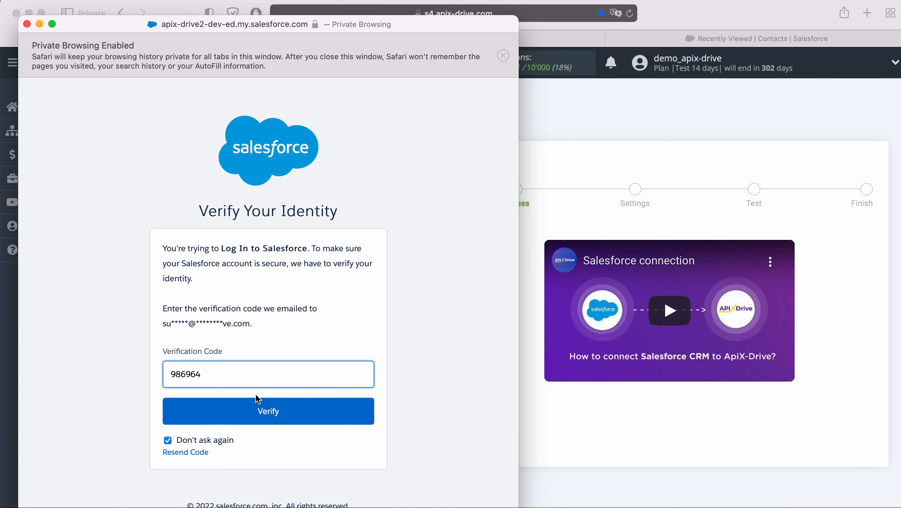
click(281, 411)
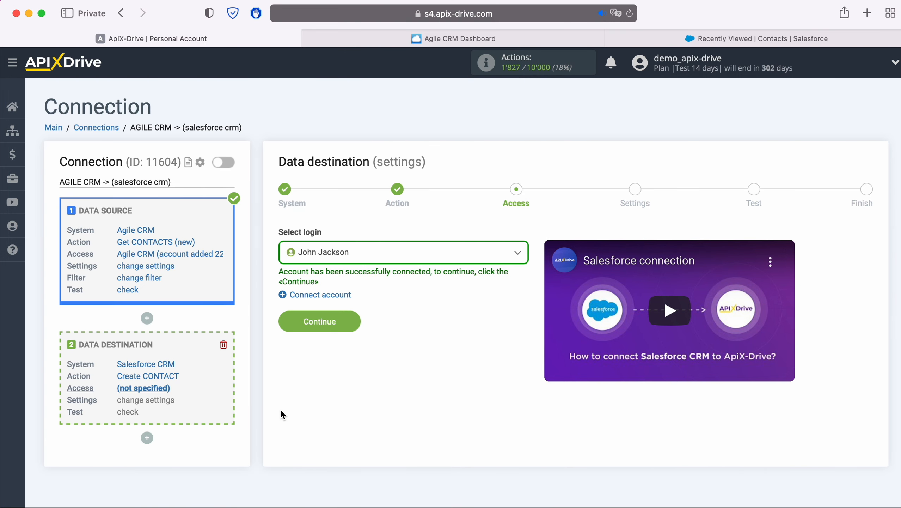
Step: Choose the connected Salesforce login under Access and continue to the field-mapping Settings step
click(391, 256)
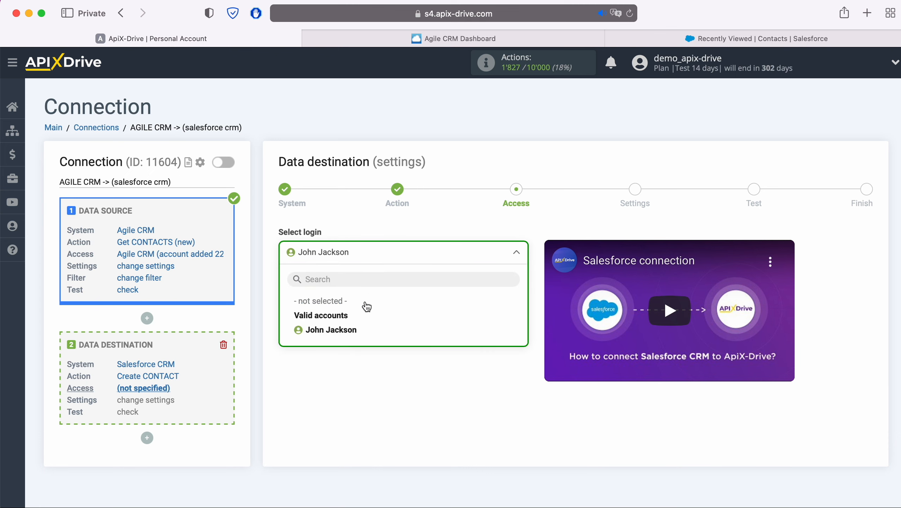
click(351, 330)
click(353, 321)
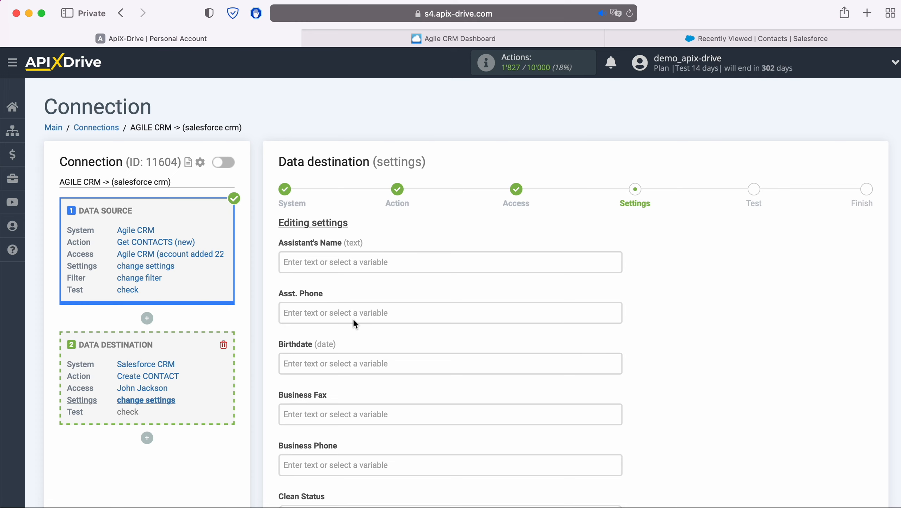
Step: Map Business Phone to the Agile CRM PHONE Value and set Clean Status to In Sync
click(346, 465)
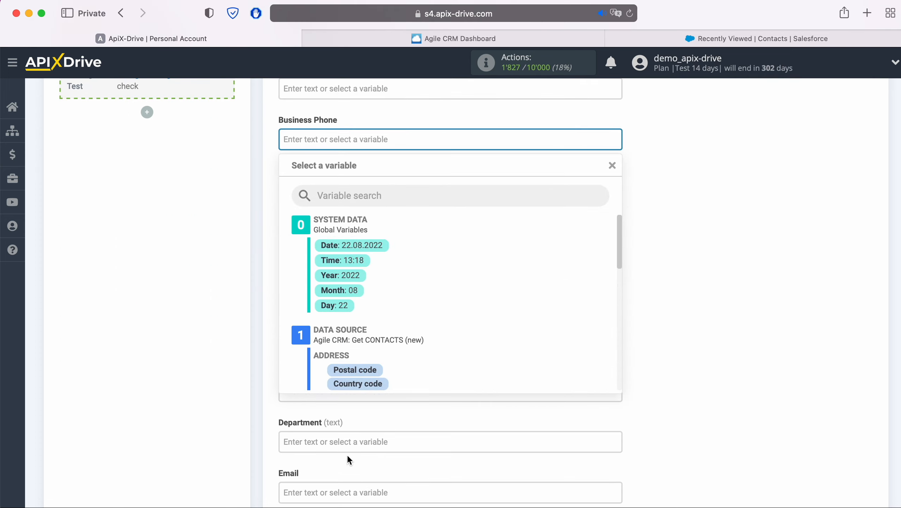
scroll(498, 334, down, 5)
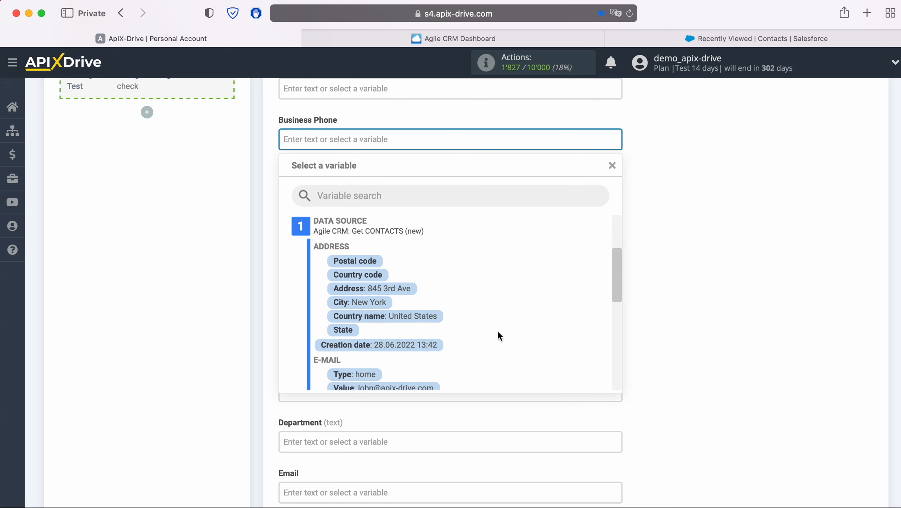
scroll(498, 332, down, 5)
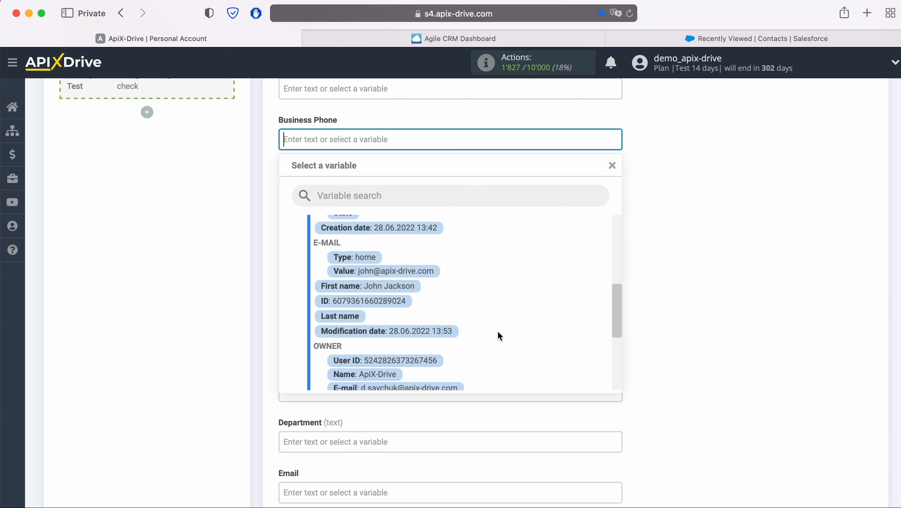
scroll(499, 334, down, 4)
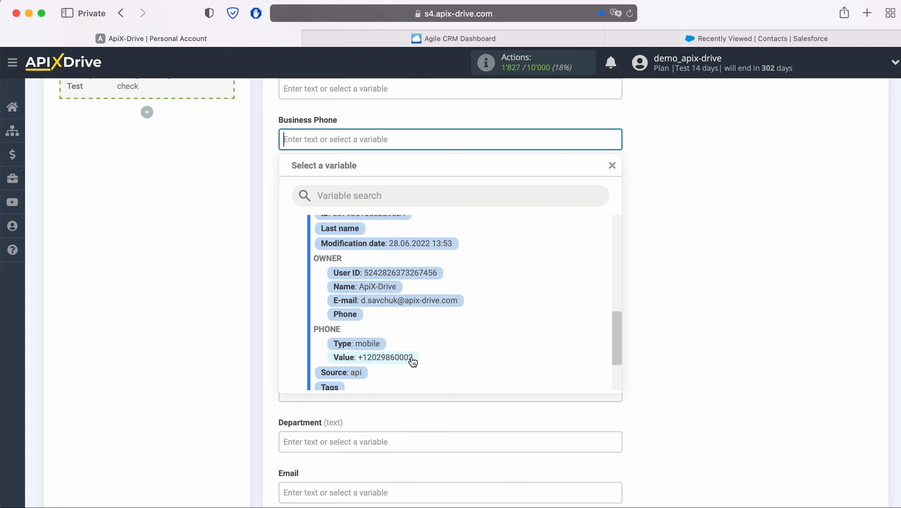
click(411, 358)
click(394, 195)
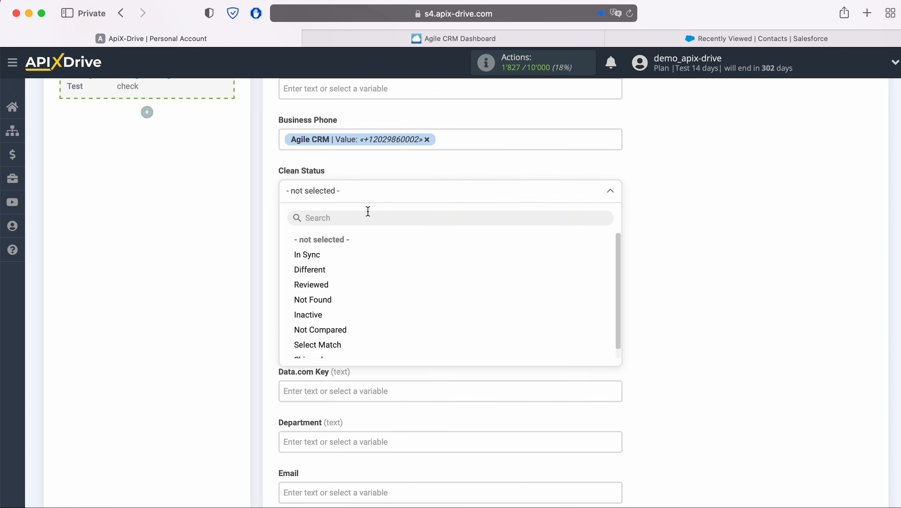
click(315, 255)
Step: Enter 'New CONTACT from' as the start of the Contact Description
click(346, 263)
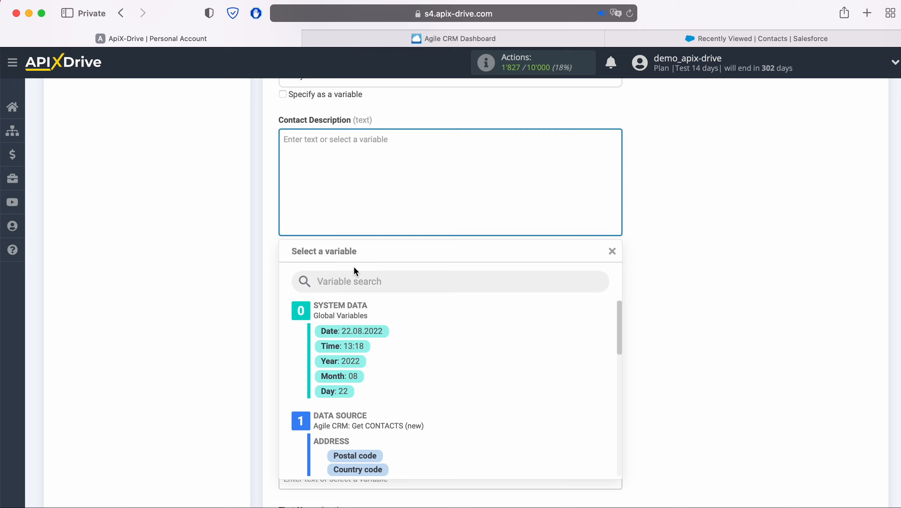
text(N)
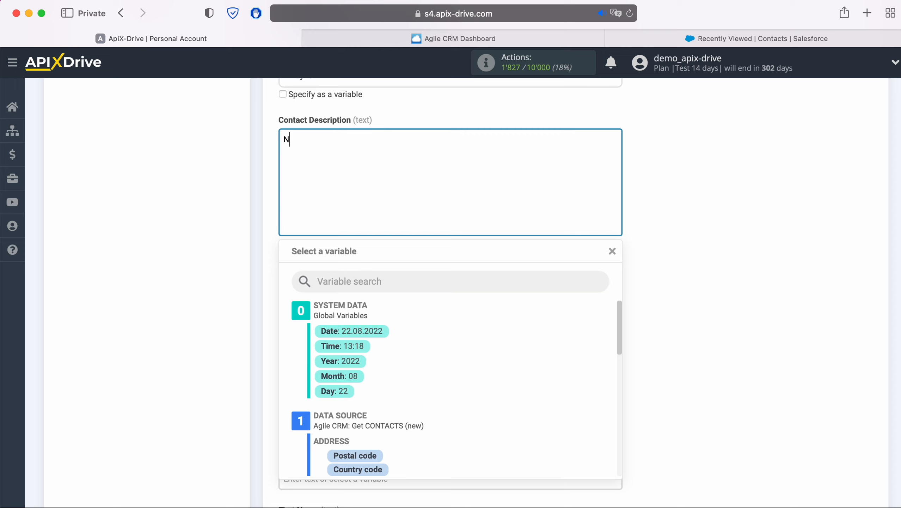
text(ew CONTACT from AgileCRM)
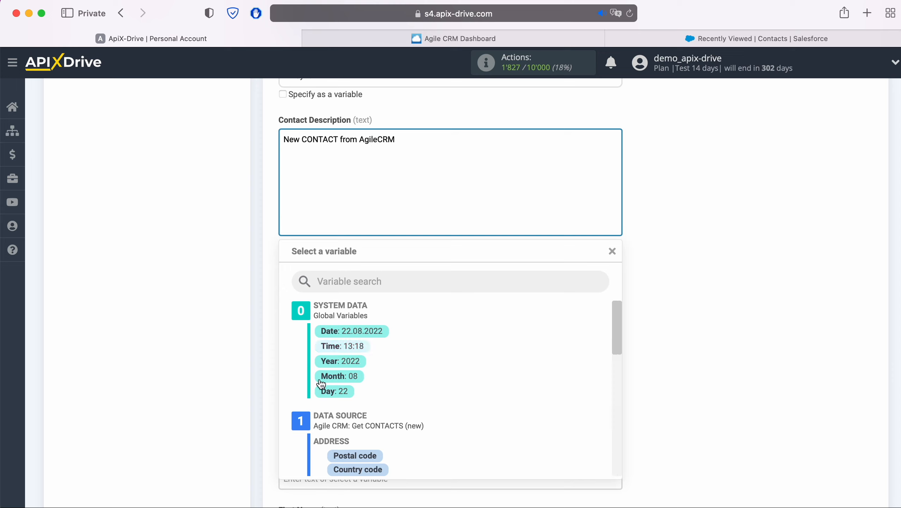
scroll(480, 409, down, 5)
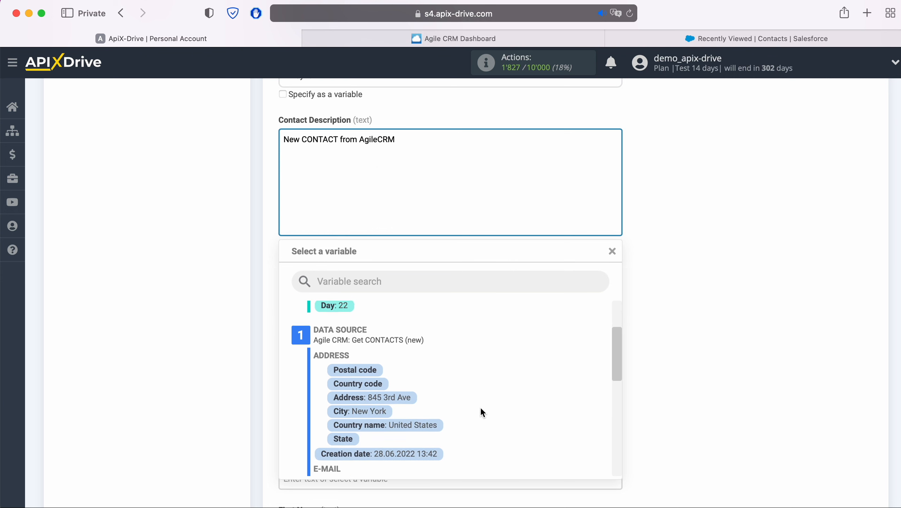
Step: Append the Creation date to the description and map Email to the Agile CRM e-mail value
click(414, 437)
scroll(414, 436, down, 2)
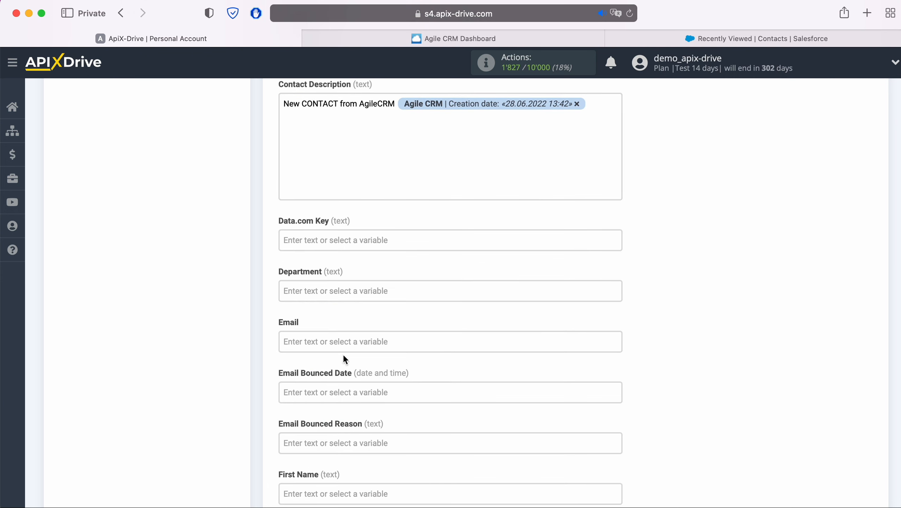
click(352, 342)
scroll(508, 334, down, 4)
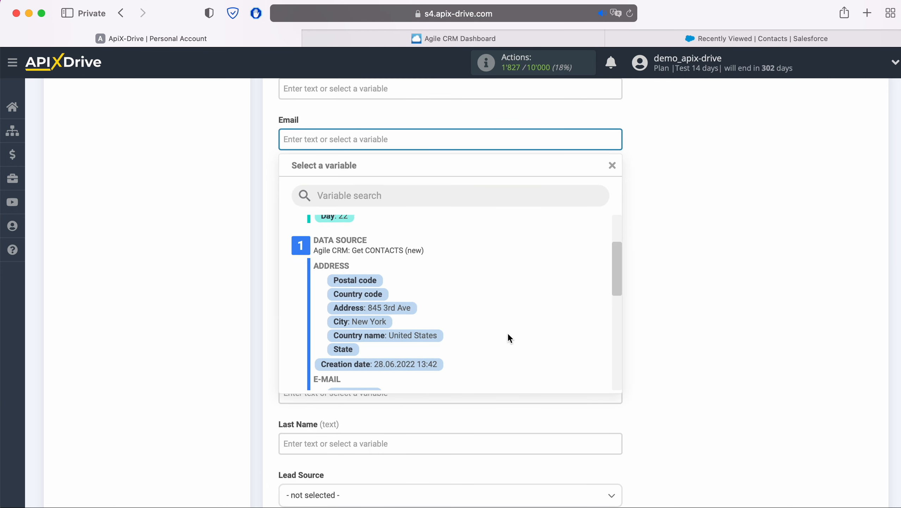
scroll(507, 337, down, 1)
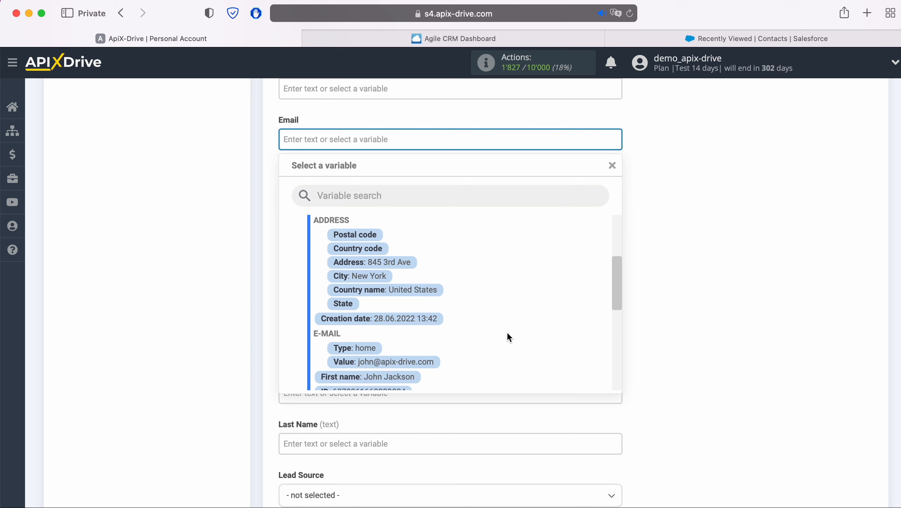
click(429, 356)
Step: Map First Name to the contact's first name and Home Phone to its phone value
scroll(398, 324, down, 1)
click(377, 281)
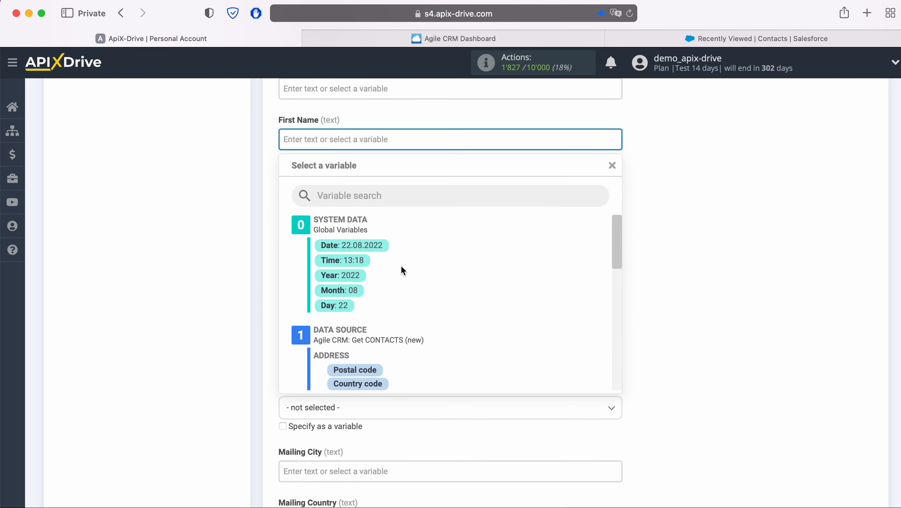
scroll(505, 265, down, 5)
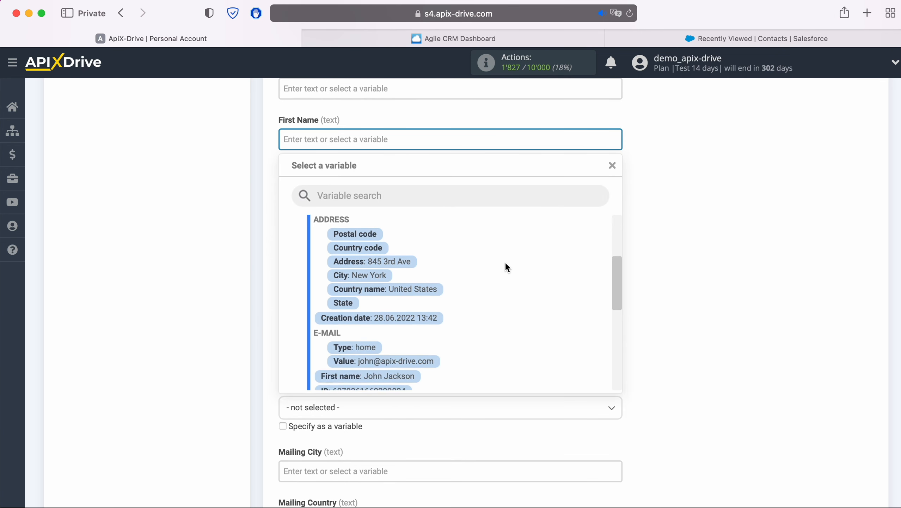
scroll(495, 272, down, 1)
click(407, 357)
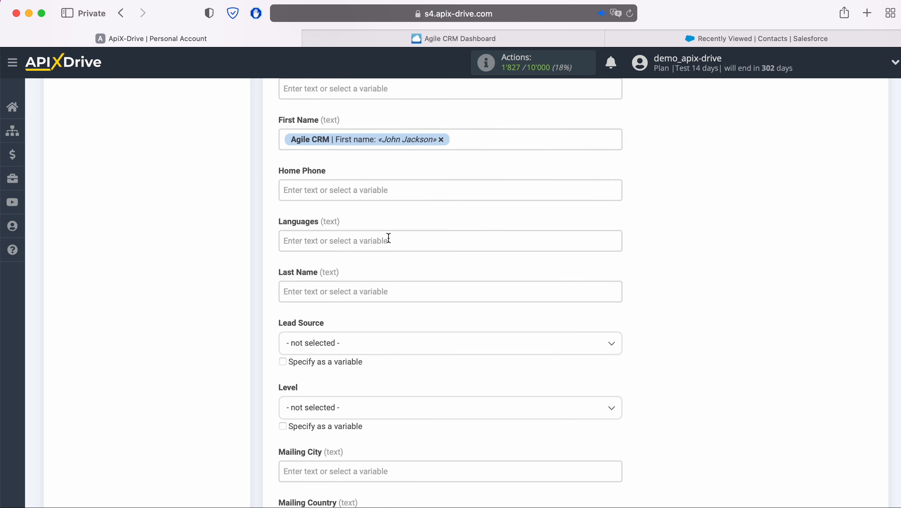
click(388, 190)
scroll(448, 301, down, 5)
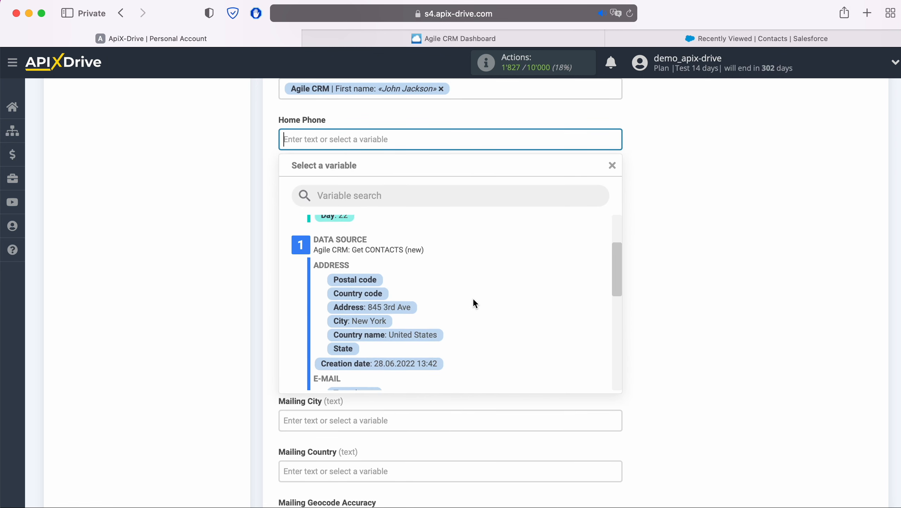
scroll(475, 301, down, 5)
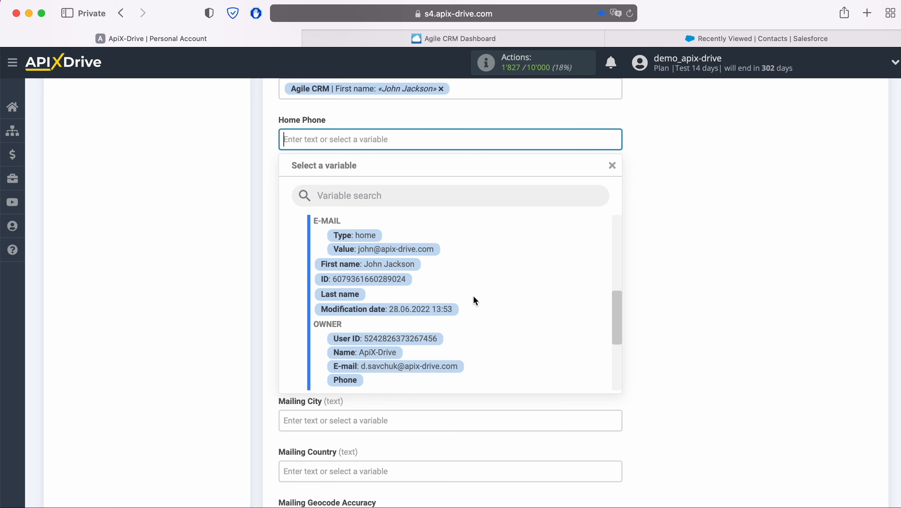
scroll(473, 299, down, 3)
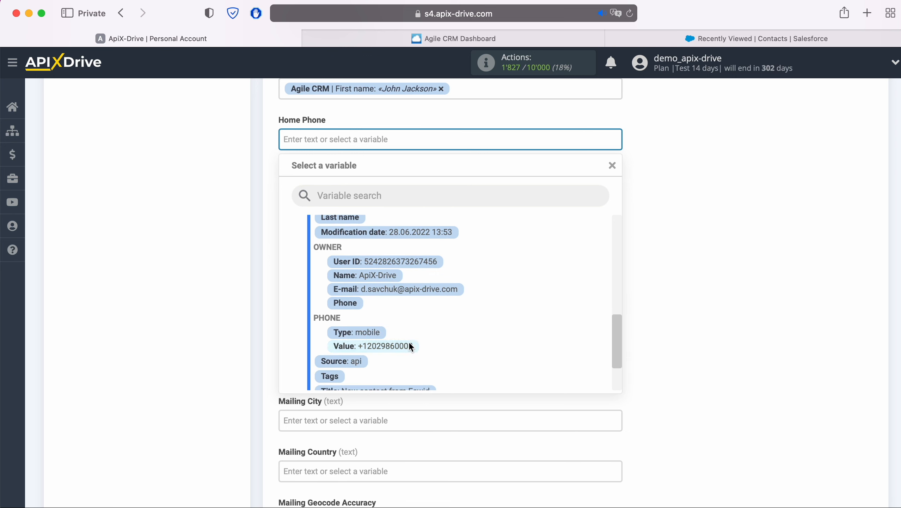
click(409, 341)
Step: Fill Last Name with the Agile CRM First name variable
click(382, 239)
scroll(478, 294, down, 2)
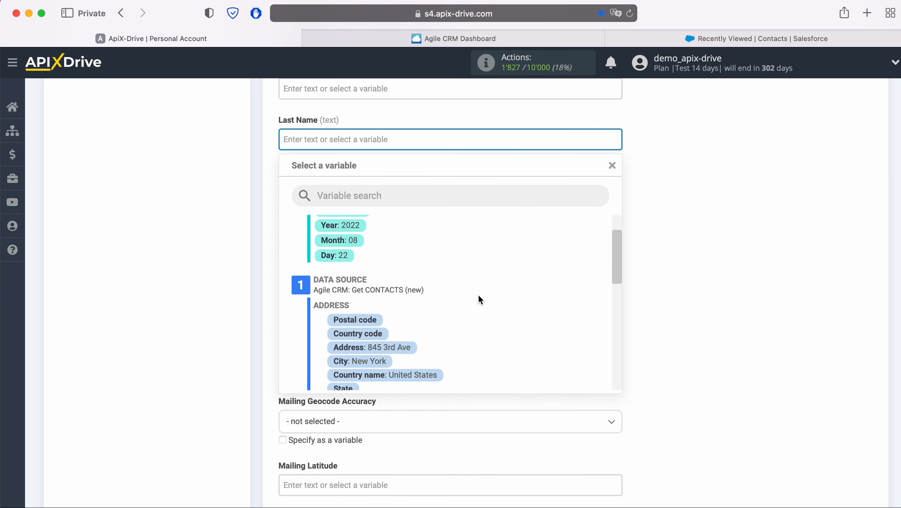
scroll(478, 300, down, 4)
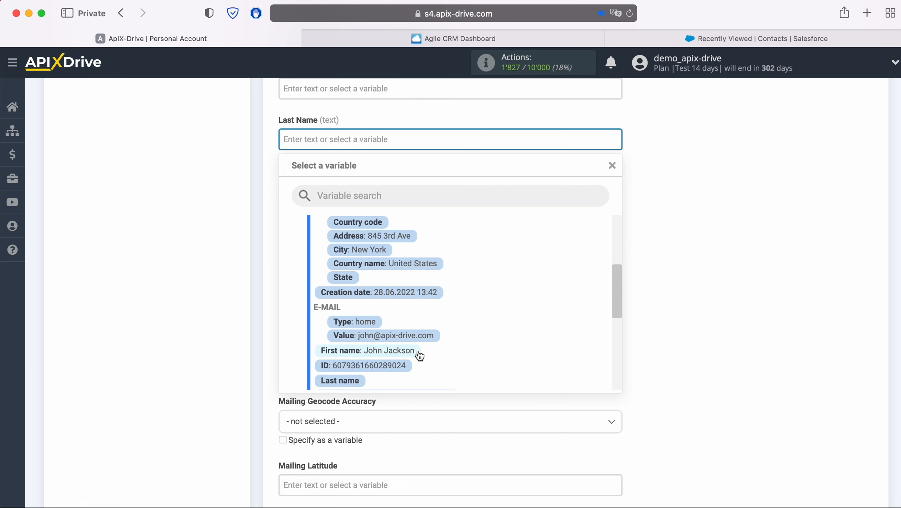
click(391, 350)
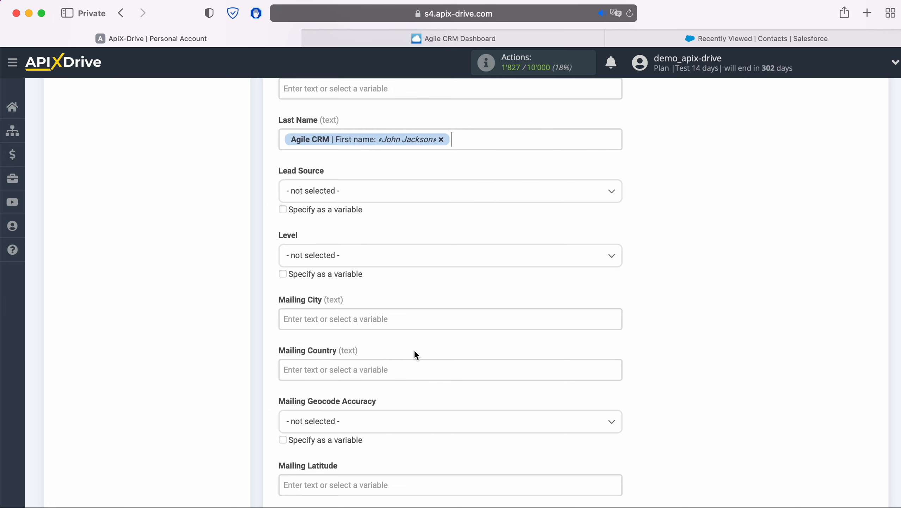
click(393, 195)
Step: Set Lead Source to Web and map Mobile Phone to the Agile CRM phone value
click(302, 255)
scroll(435, 265, down, 10)
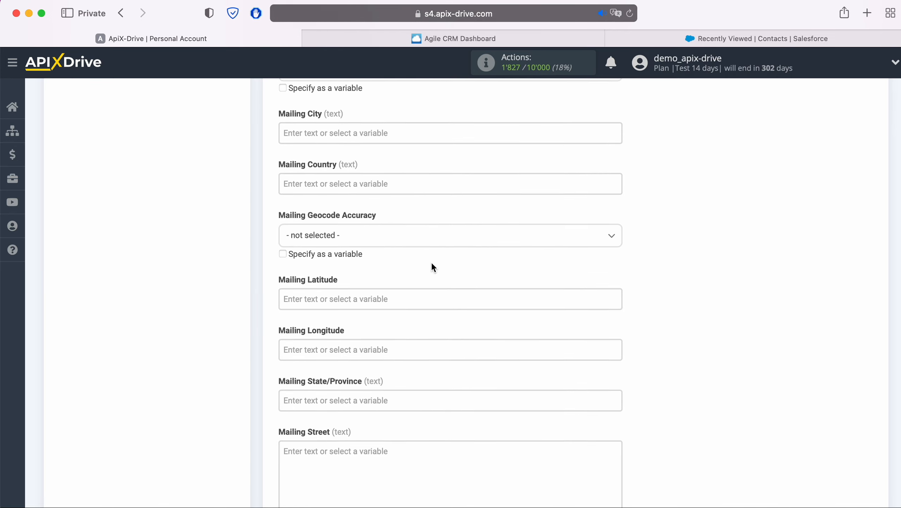
scroll(432, 263, down, 8)
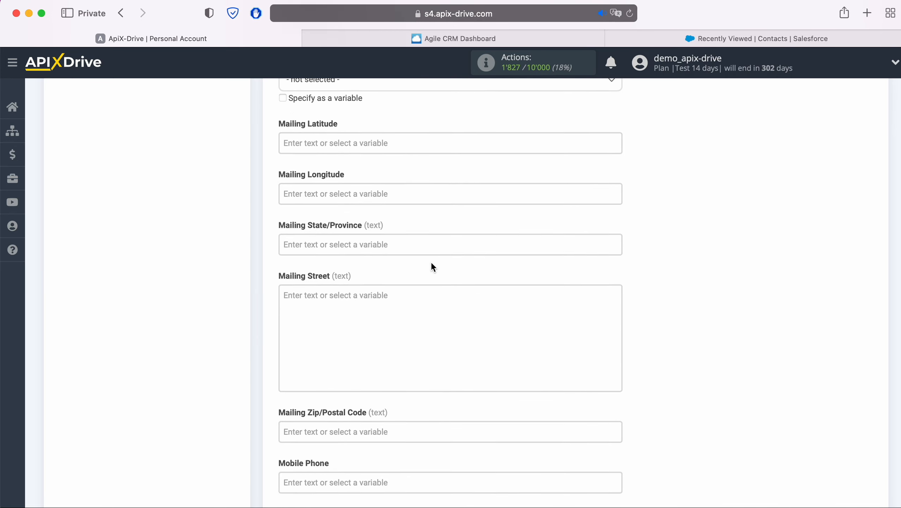
scroll(432, 264, down, 10)
click(404, 273)
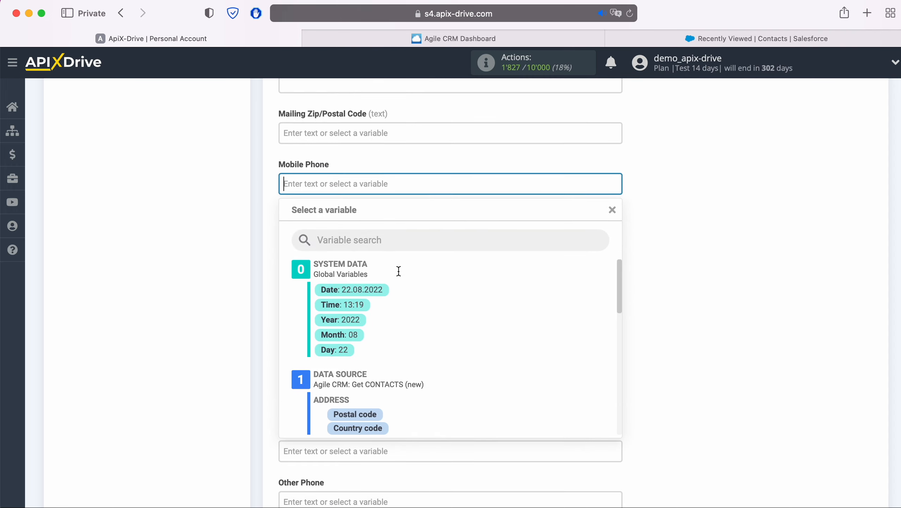
scroll(474, 271, down, 10)
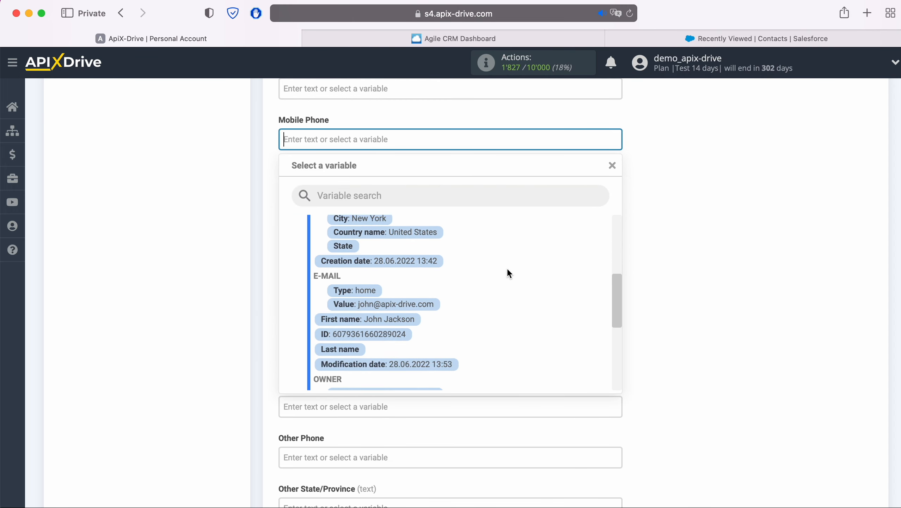
scroll(507, 273, down, 5)
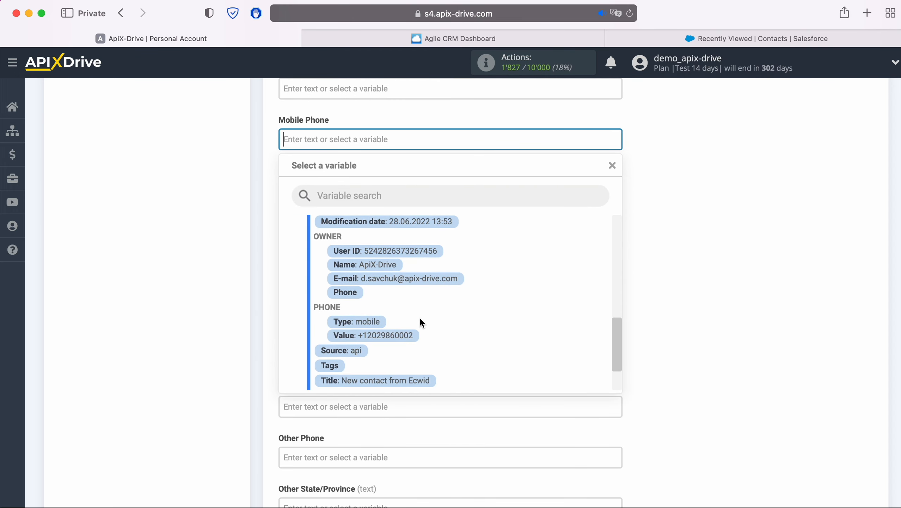
click(408, 334)
scroll(435, 316, down, 5)
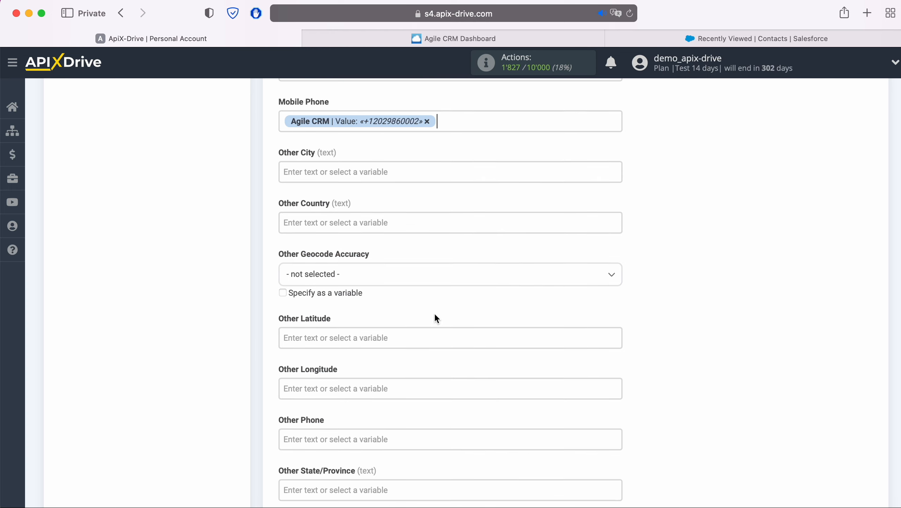
scroll(436, 313, down, 3)
click(413, 294)
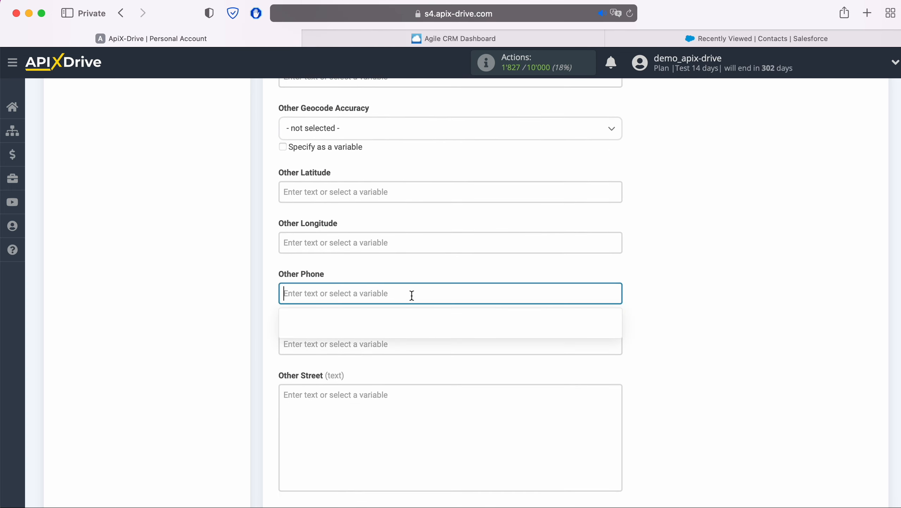
scroll(413, 294, down, 5)
scroll(469, 303, down, 10)
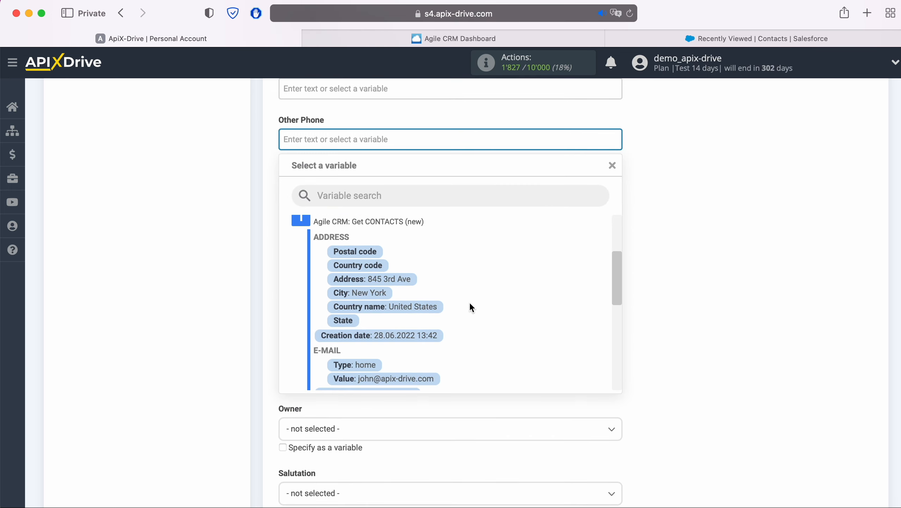
scroll(469, 301, down, 5)
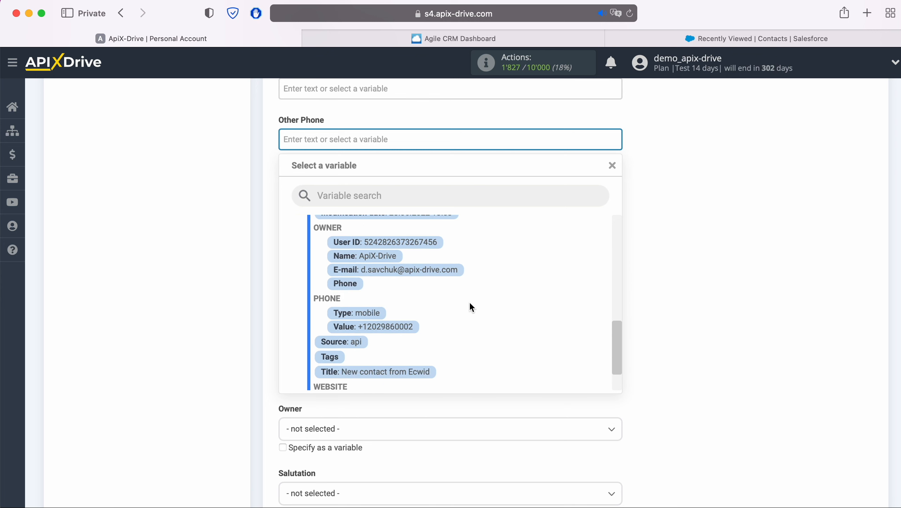
click(405, 317)
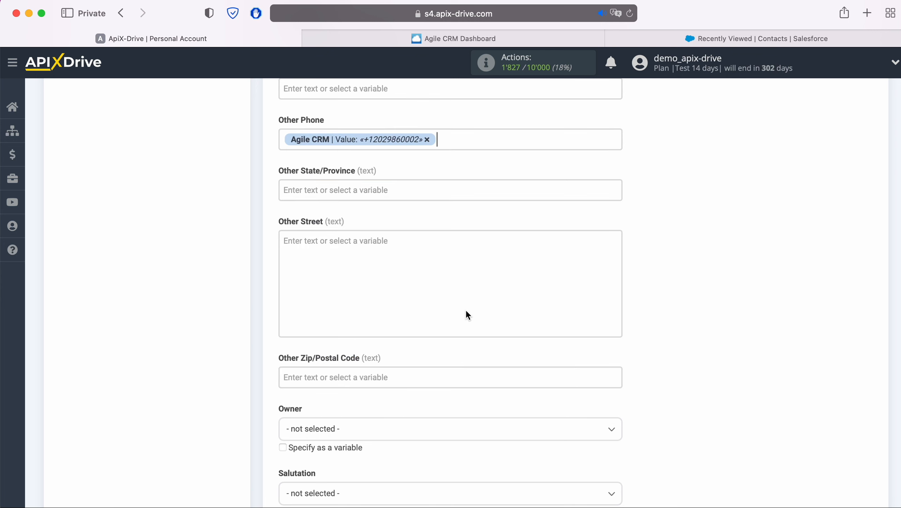
scroll(467, 310, down, 4)
Step: Set Title to 'New CONTACT from AgileCRM' followed by the Agile CRM First name variable
scroll(466, 314, down, 3)
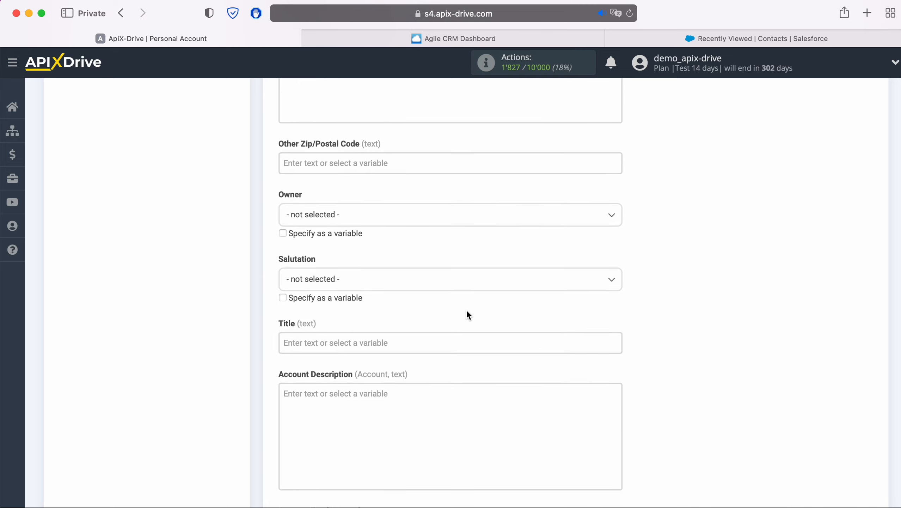
scroll(467, 313, down, 3)
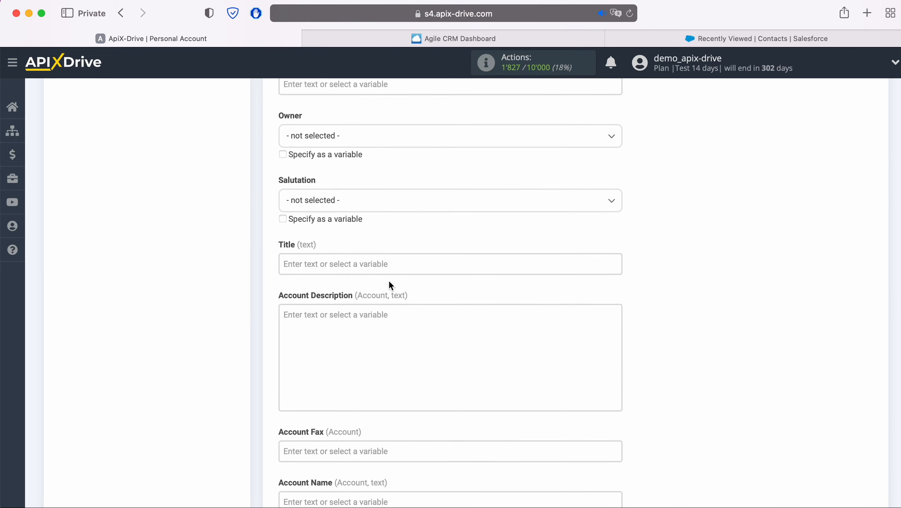
click(387, 264)
text(New )
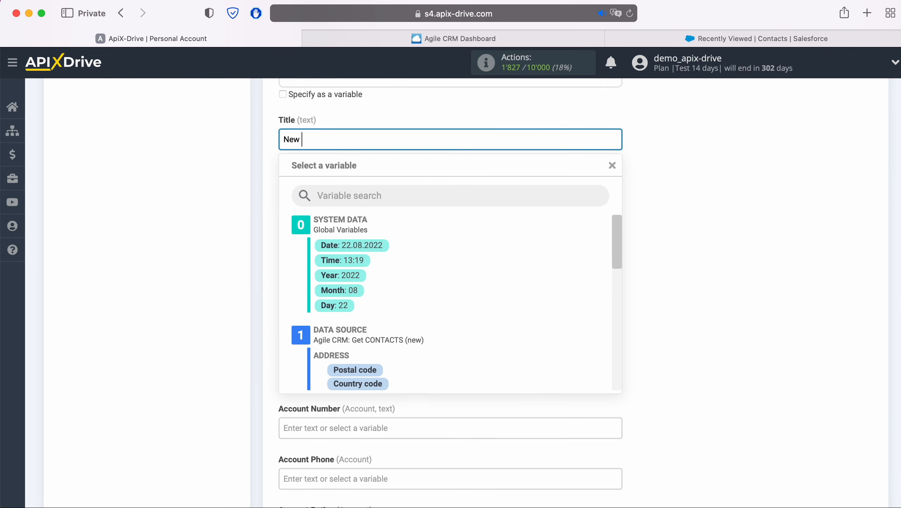
text(CONTACR)
text( from AgileCRM)
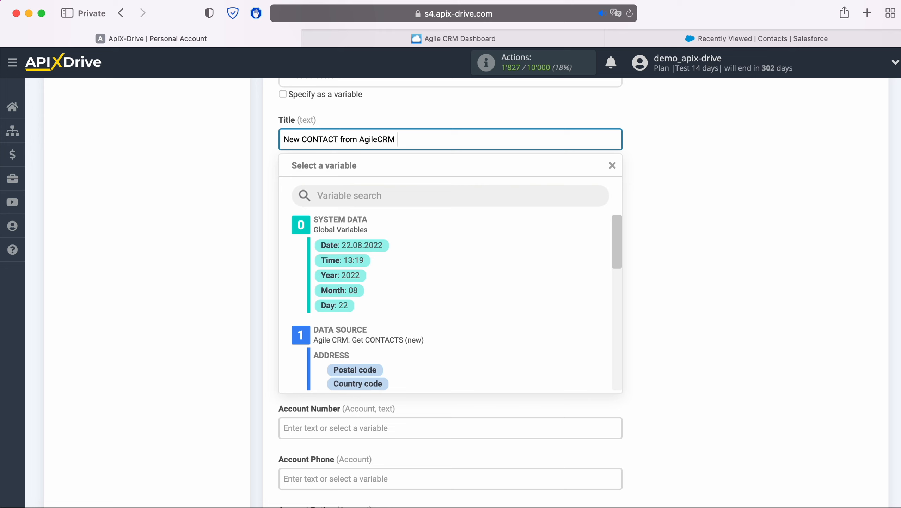
scroll(483, 321, down, 5)
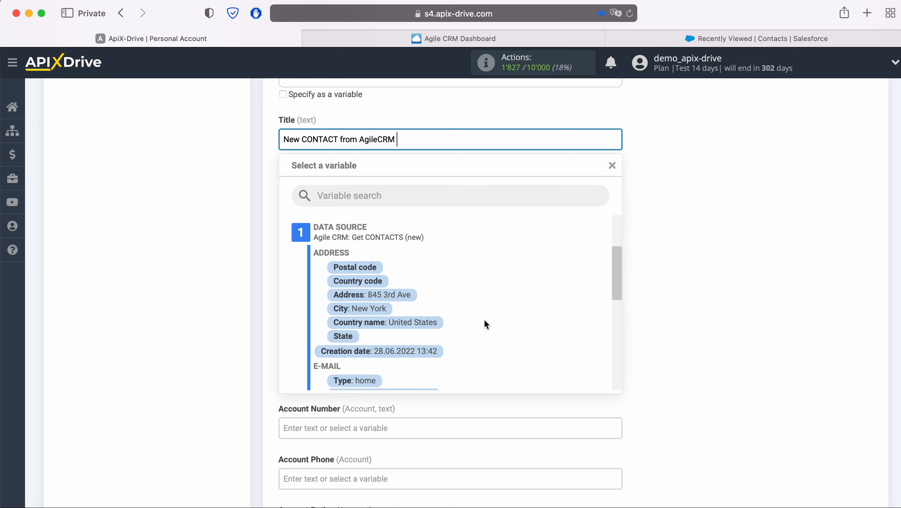
click(409, 357)
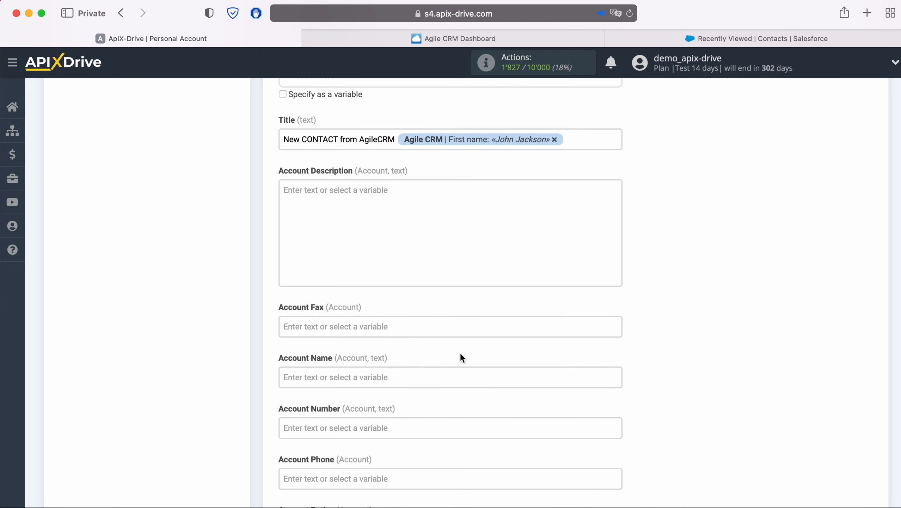
scroll(464, 352, down, 3)
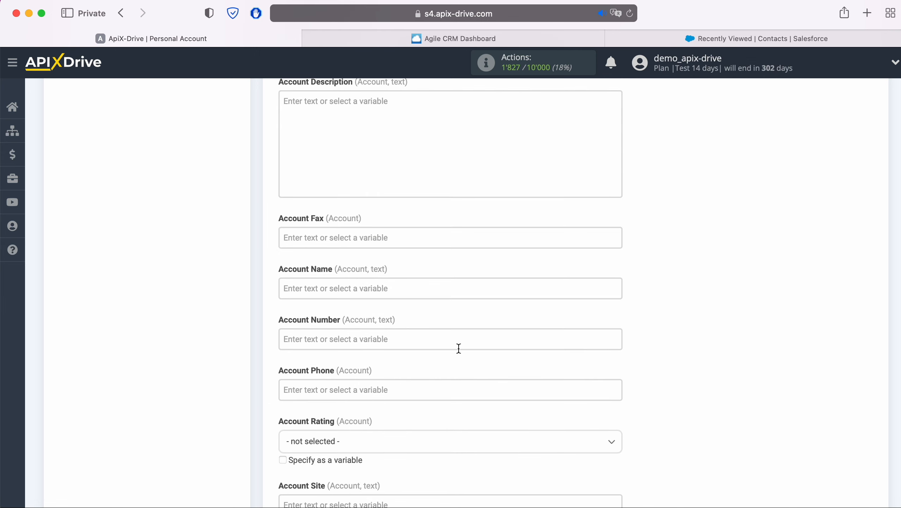
Step: Fill Account Name with the Agile CRM First name variable
click(393, 288)
scroll(463, 306, down, 5)
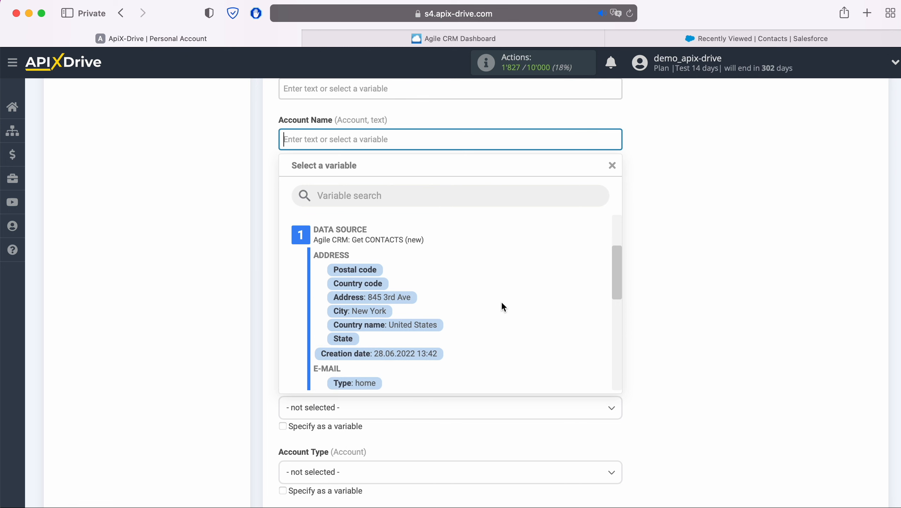
scroll(501, 301, down, 5)
click(414, 323)
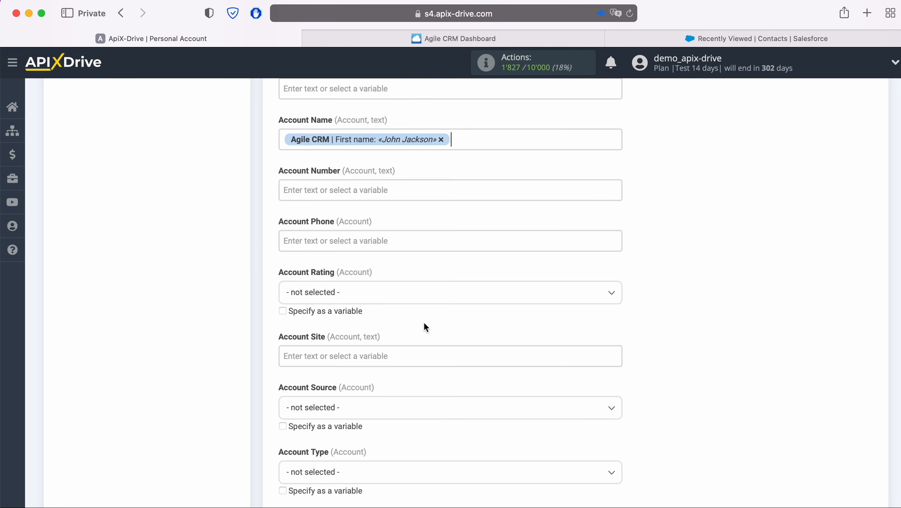
scroll(497, 318, down, 5)
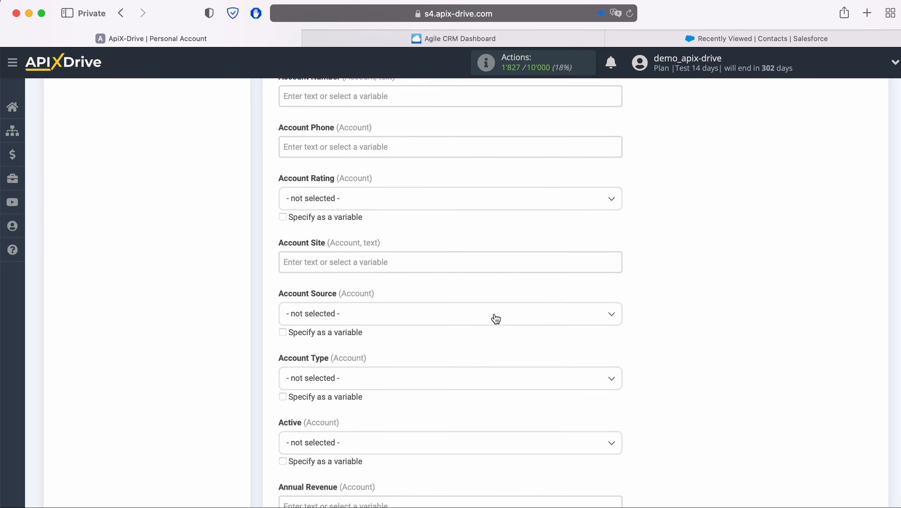
scroll(497, 319, down, 5)
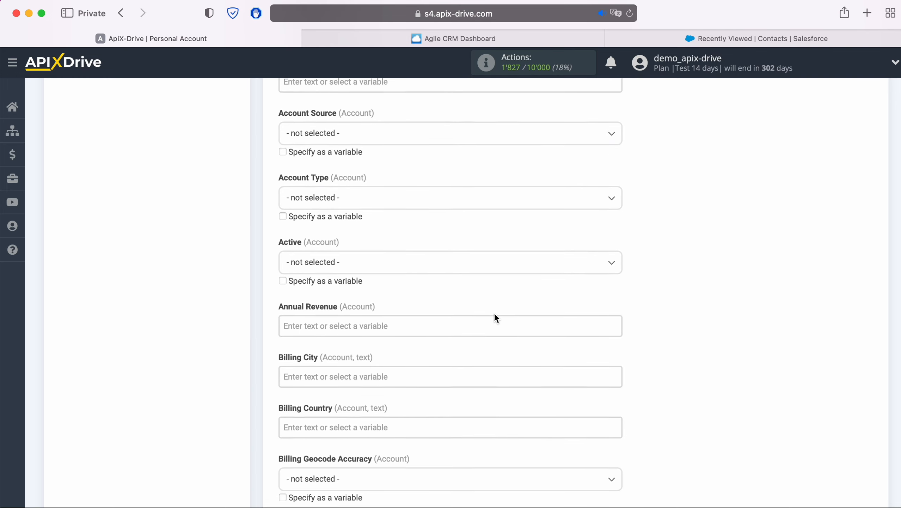
scroll(497, 318, down, 5)
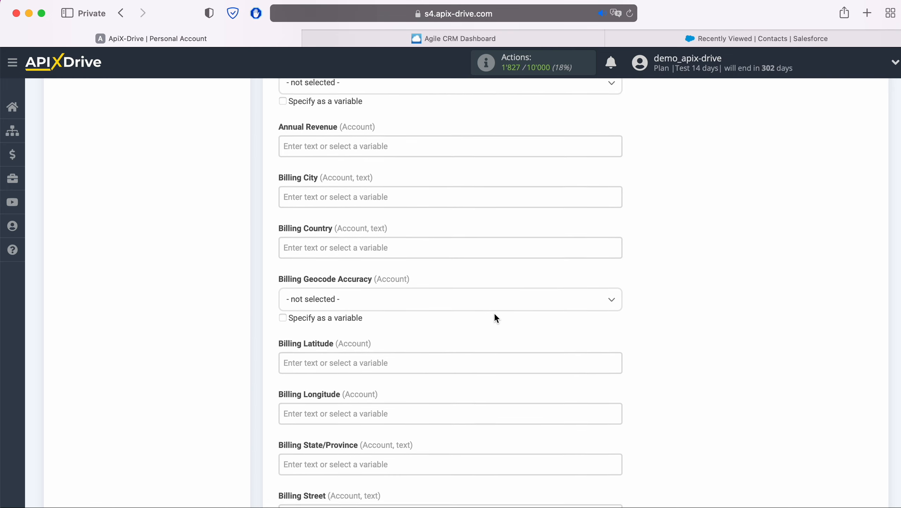
scroll(496, 318, down, 6)
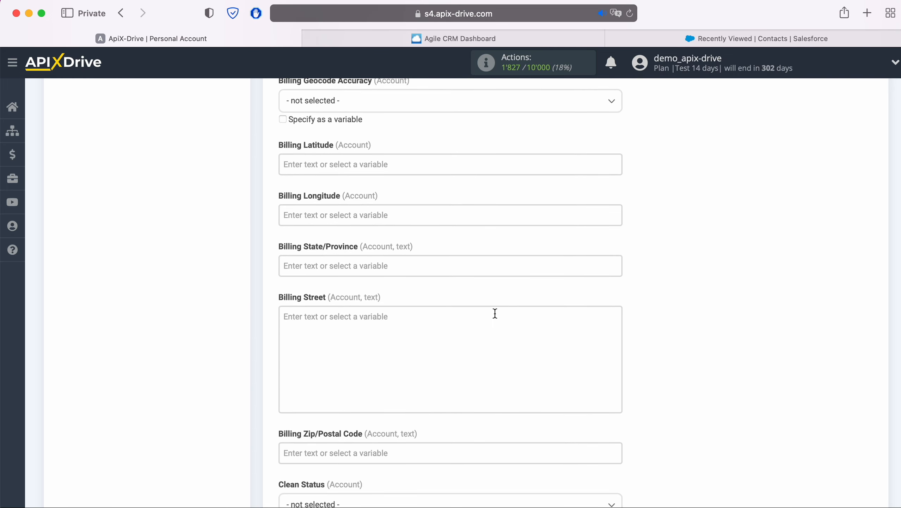
scroll(497, 317, down, 3)
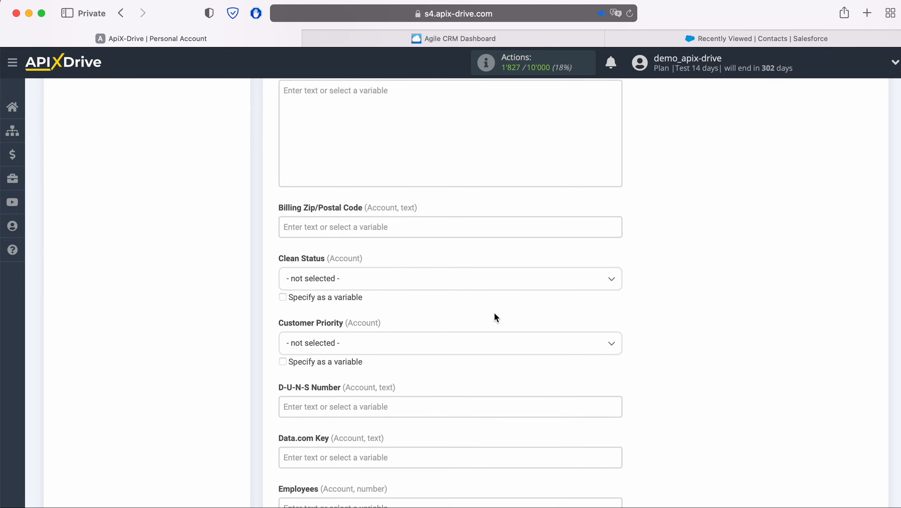
scroll(495, 315, down, 1)
Step: Set the lower Clean Status field to In Sync and submit the mapping to reach the Test step
click(429, 239)
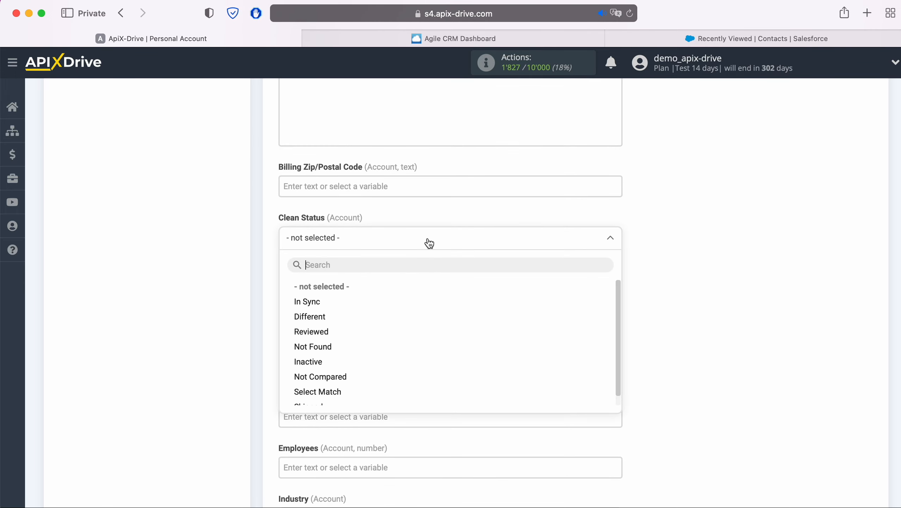
click(308, 301)
scroll(472, 307, down, 3)
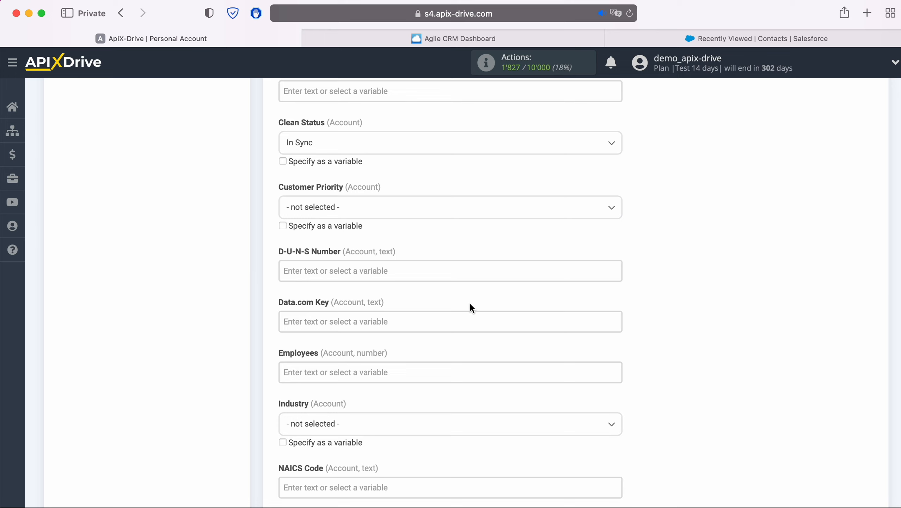
scroll(470, 305, down, 3)
scroll(471, 305, down, 4)
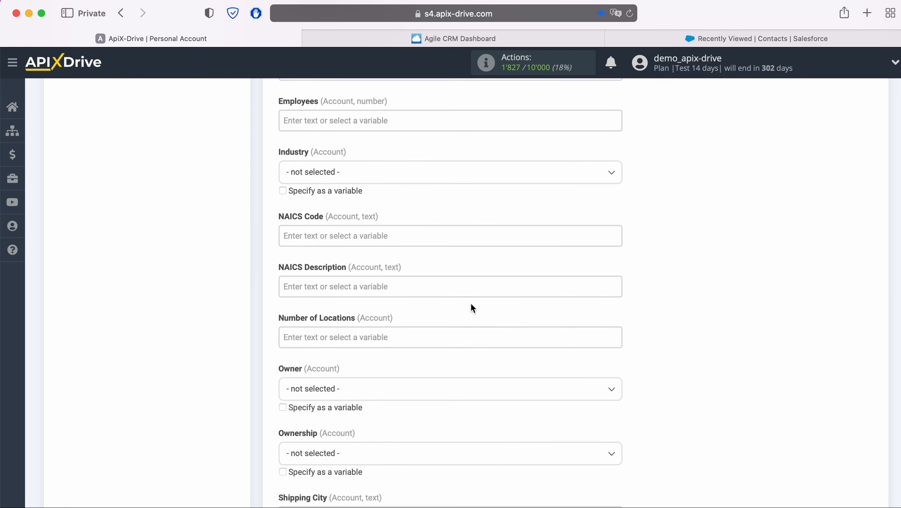
scroll(471, 303, down, 3)
scroll(470, 303, down, 4)
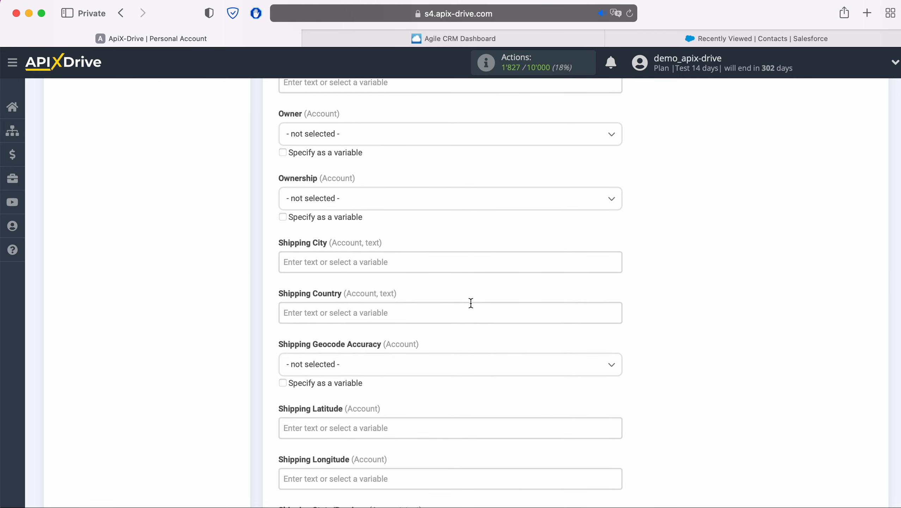
scroll(471, 303, down, 4)
scroll(471, 302, down, 4)
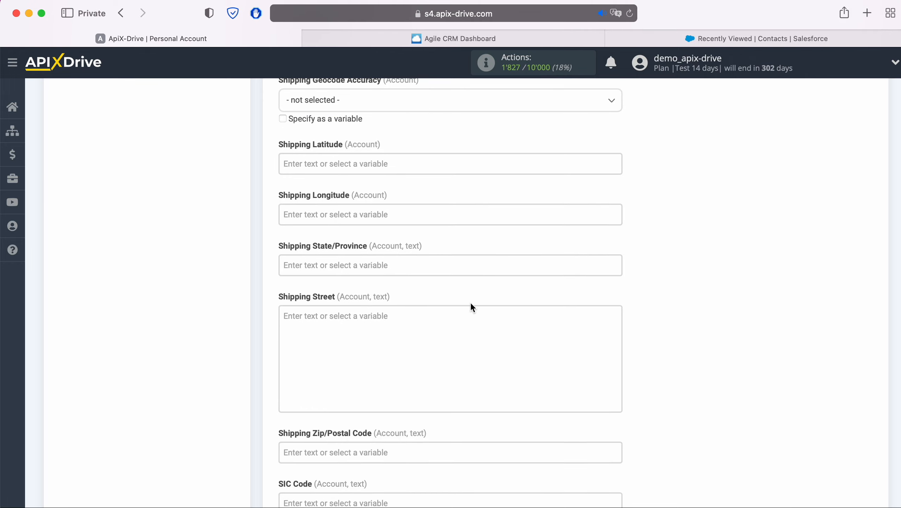
scroll(470, 306, down, 4)
scroll(470, 306, down, 4)
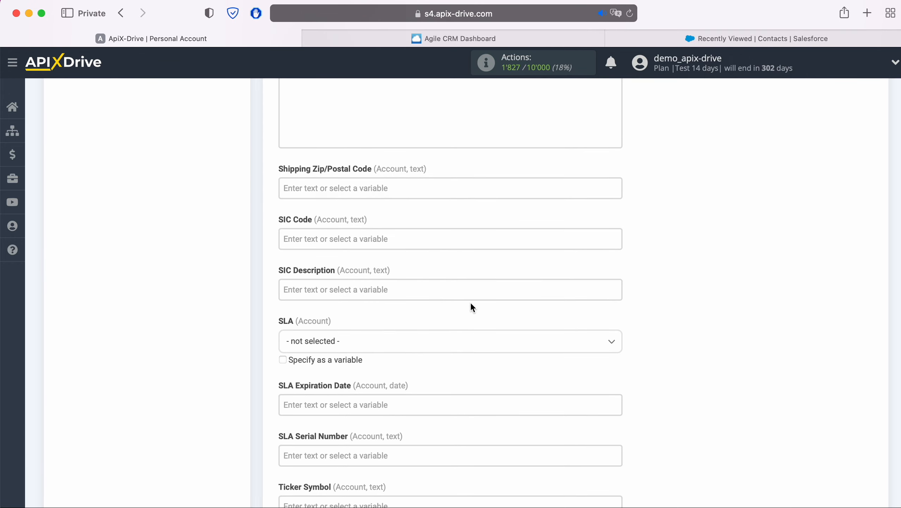
scroll(471, 306, down, 4)
scroll(470, 306, down, 6)
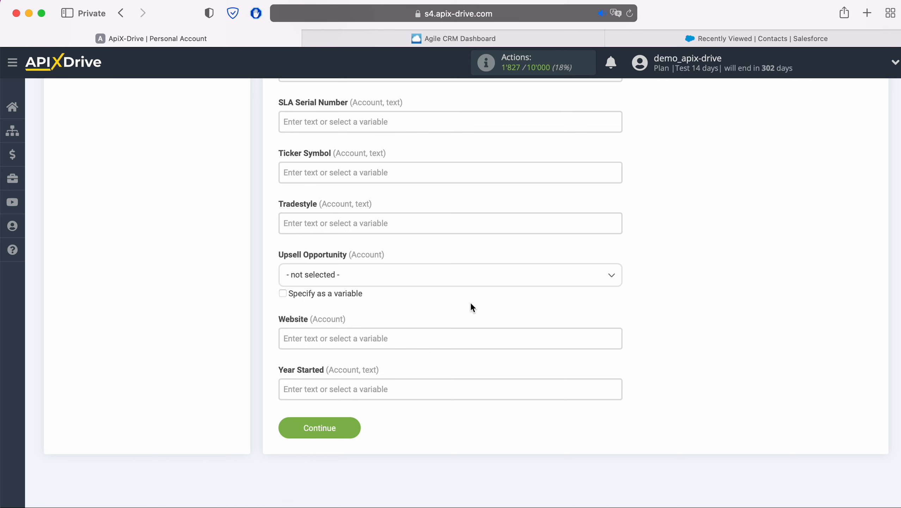
click(351, 427)
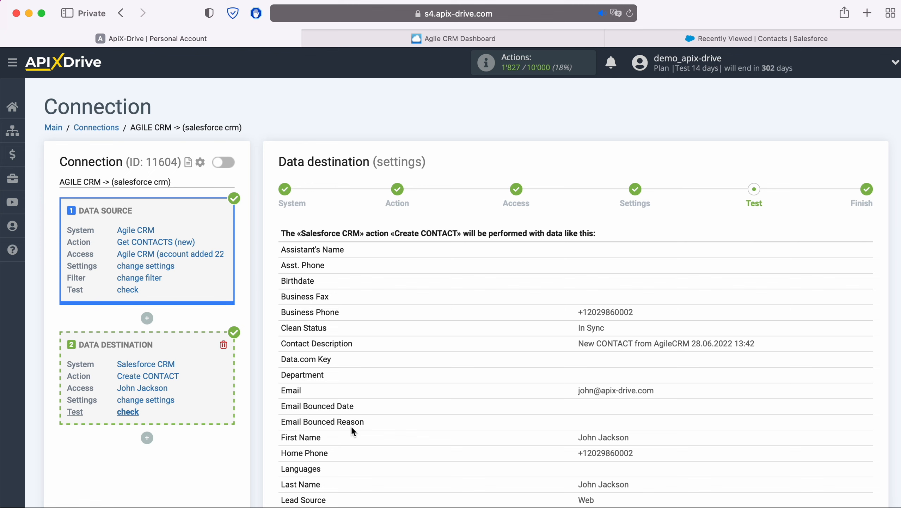
Step: Review the sample contact data sent to Salesforce, then go to the Salesforce Contacts list
scroll(434, 408, down, 10)
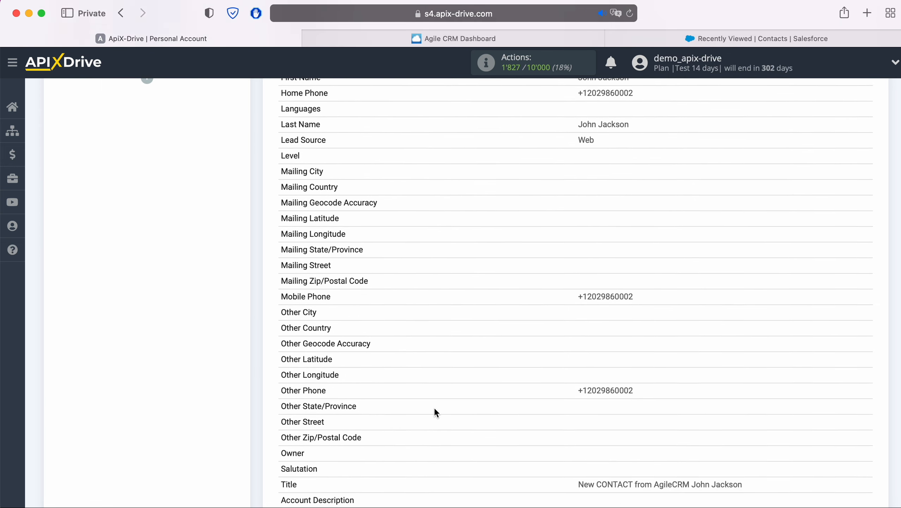
scroll(437, 412, down, 10)
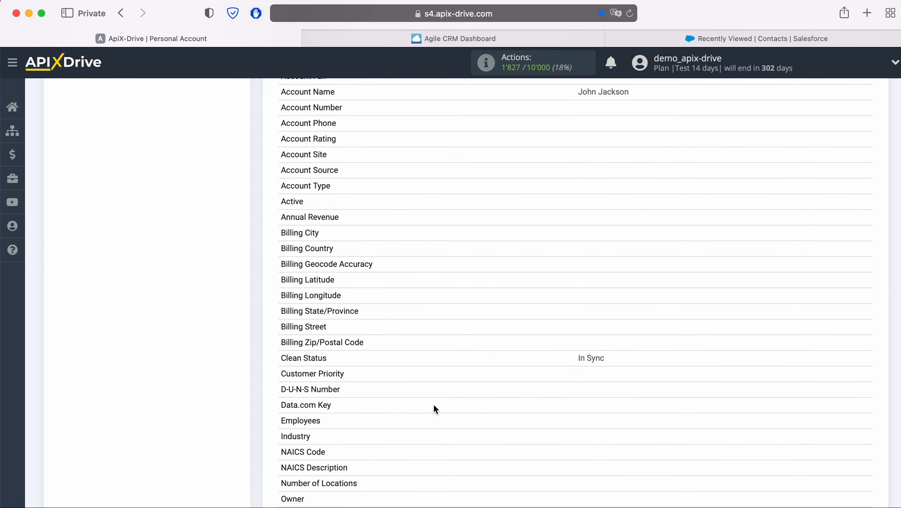
scroll(434, 404, down, 11)
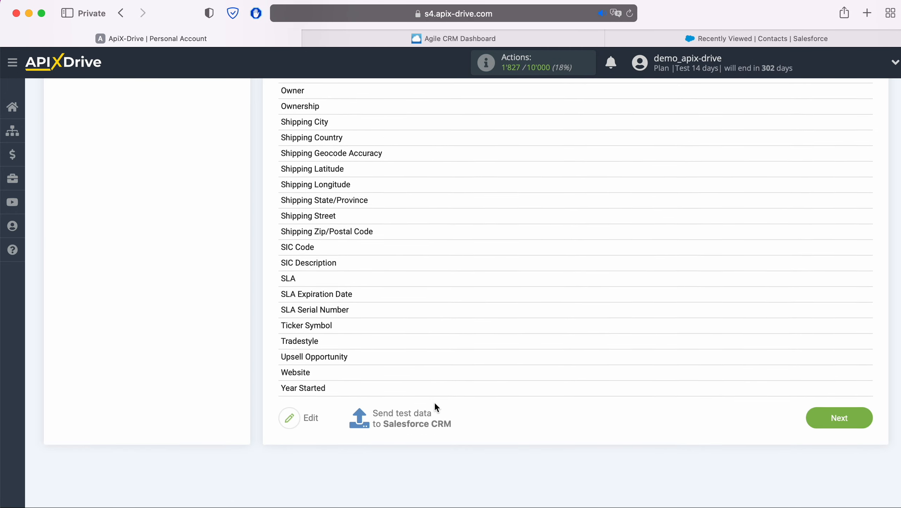
scroll(434, 407, down, 1)
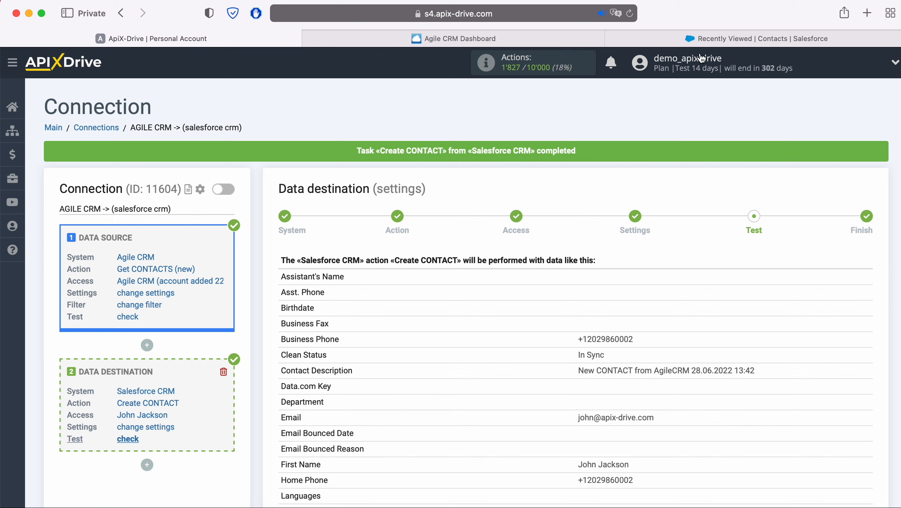
click(693, 38)
Step: Refresh Salesforce Contacts, check the new test contact's Details, and return to ApiX-Drive
click(629, 13)
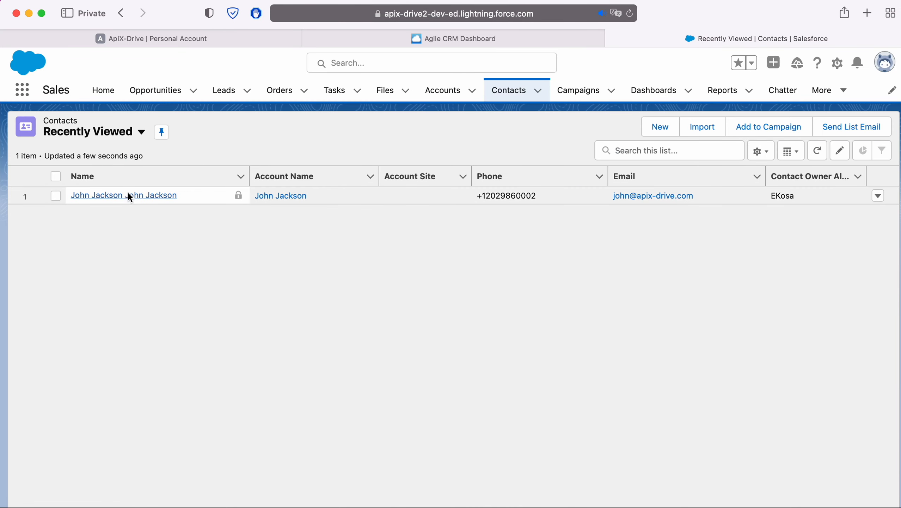
click(128, 195)
click(102, 204)
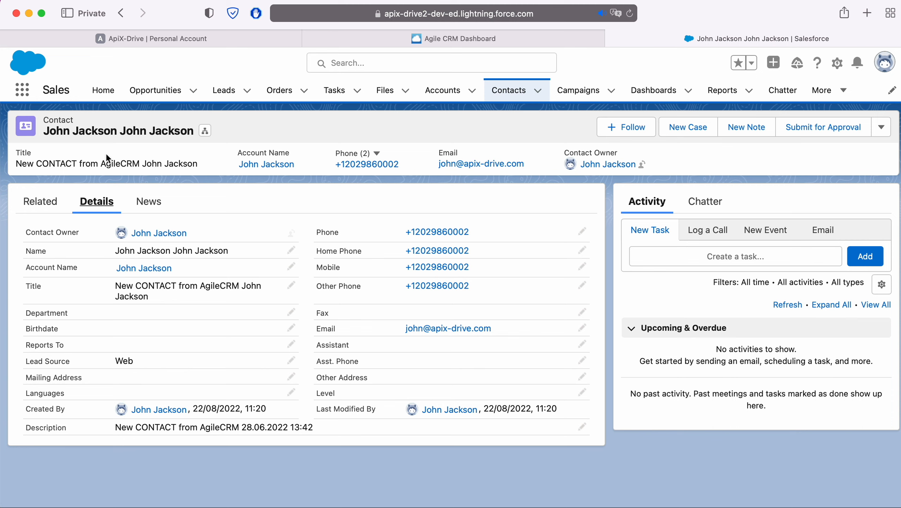
click(131, 38)
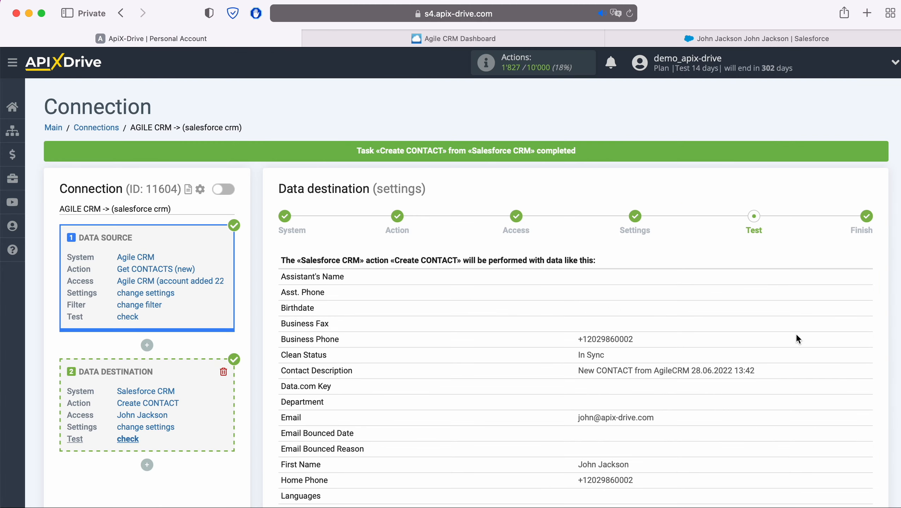
Step: Move past the test data table to the connection's Finish step
scroll(797, 334, down, 15)
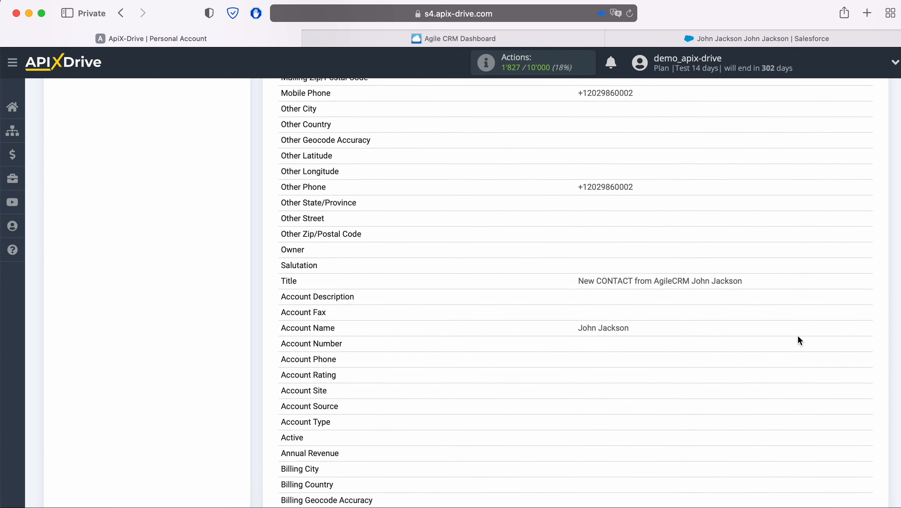
scroll(799, 338, down, 12)
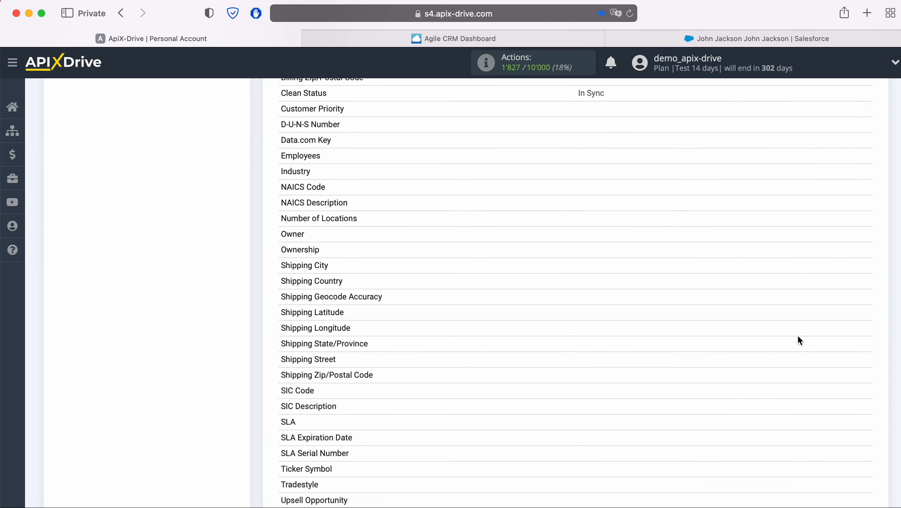
scroll(798, 335, down, 5)
click(864, 455)
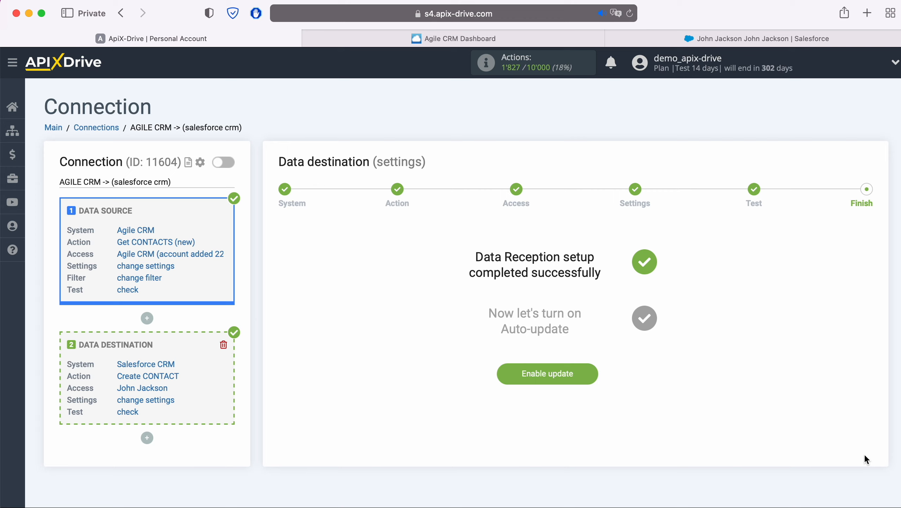
Step: Turn on auto-update for the AGILE CRM -> Salesforce connection and save its interval as 5 minutes
click(593, 371)
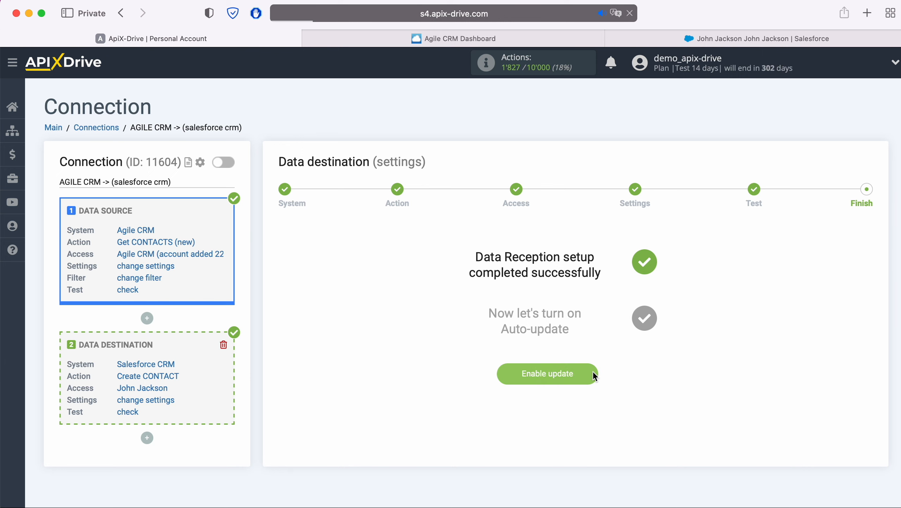
click(860, 203)
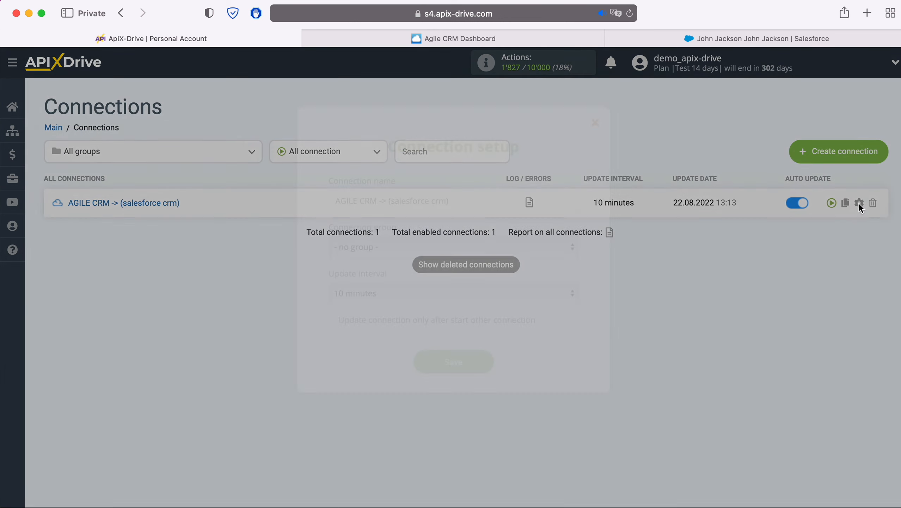
click(530, 290)
click(498, 274)
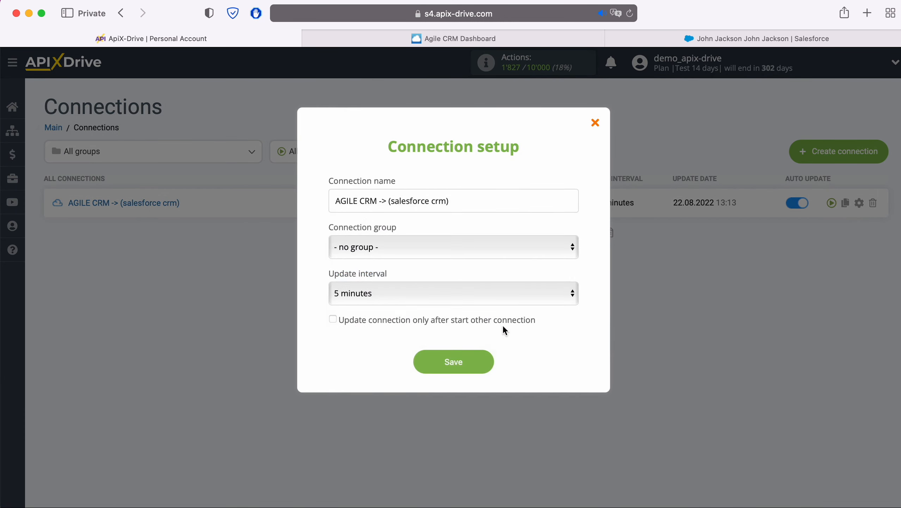
click(486, 363)
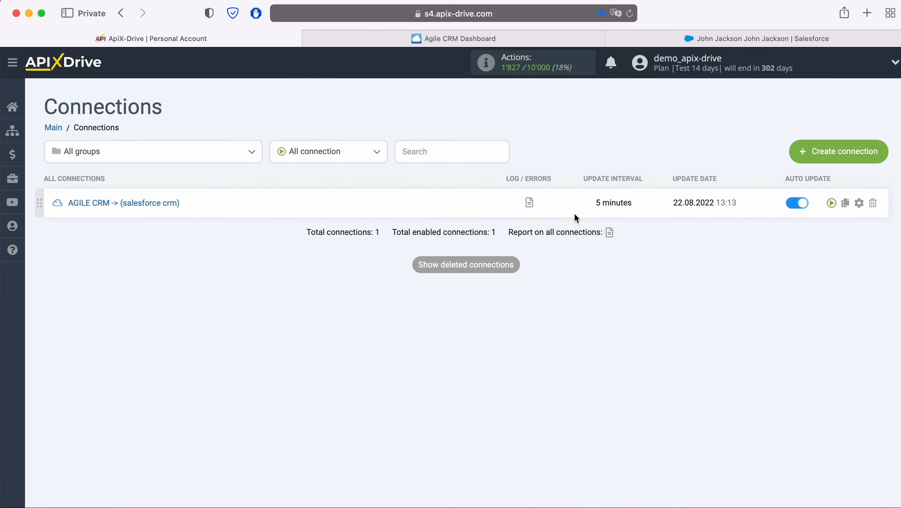